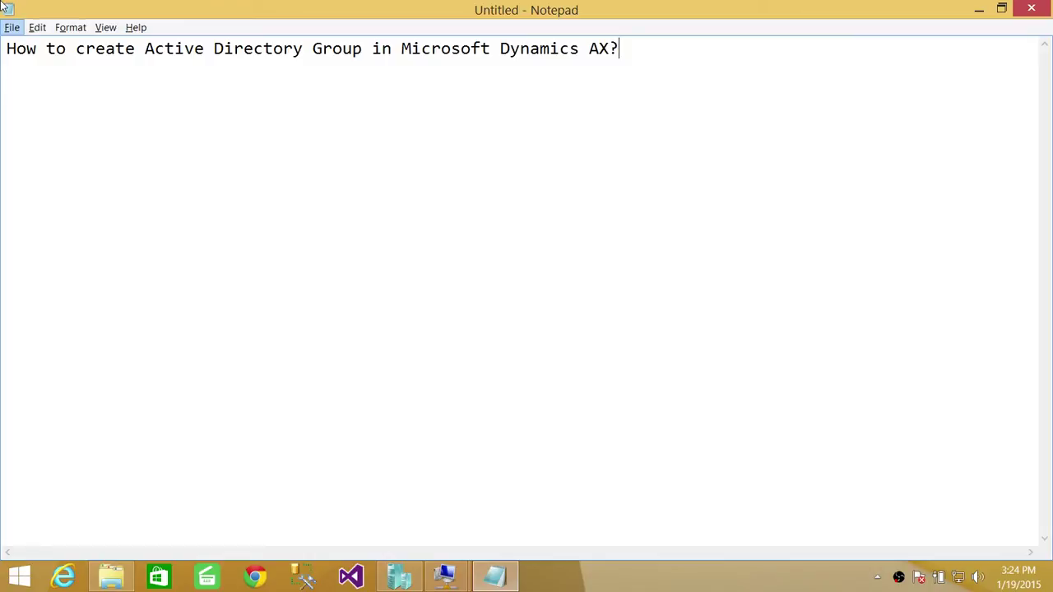
- On the DynamicsAX VM, create a new user in System administration > Users with account type Active Directory group
mouse_move(446, 576)
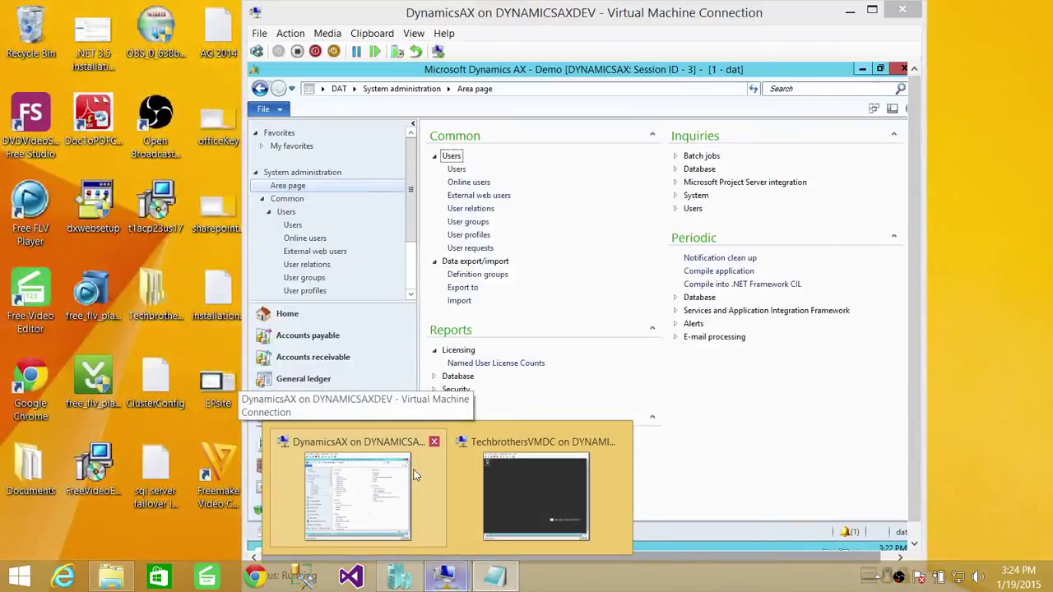
left_click(358, 494)
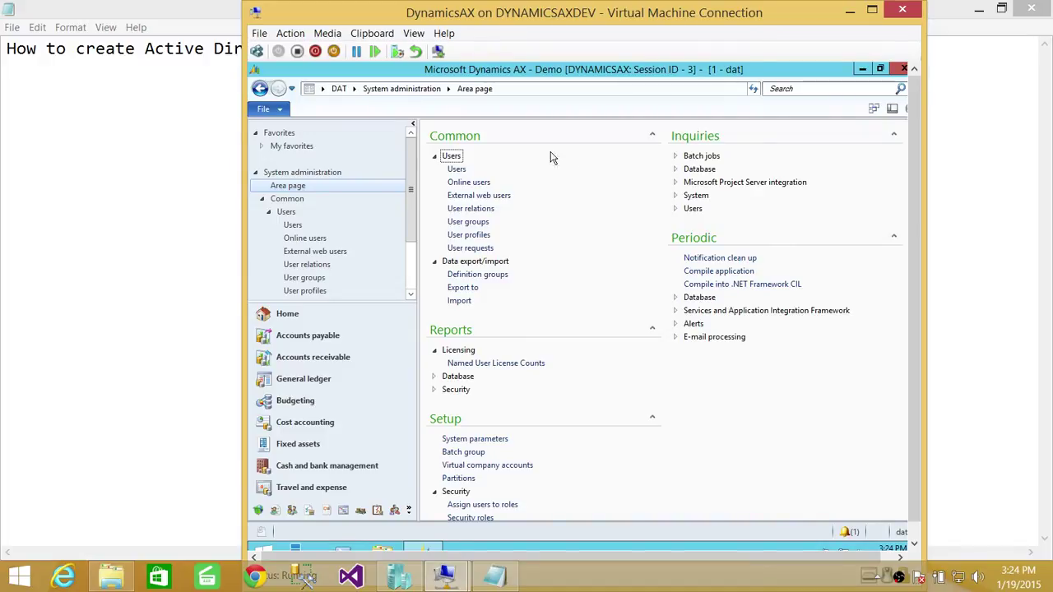
left_click(457, 170)
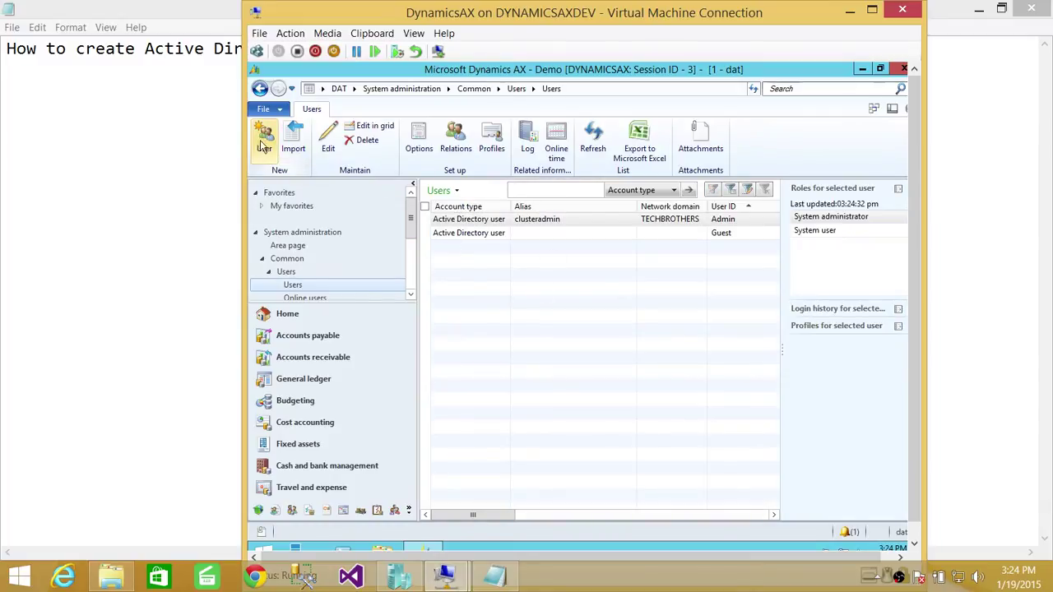
left_click(263, 142)
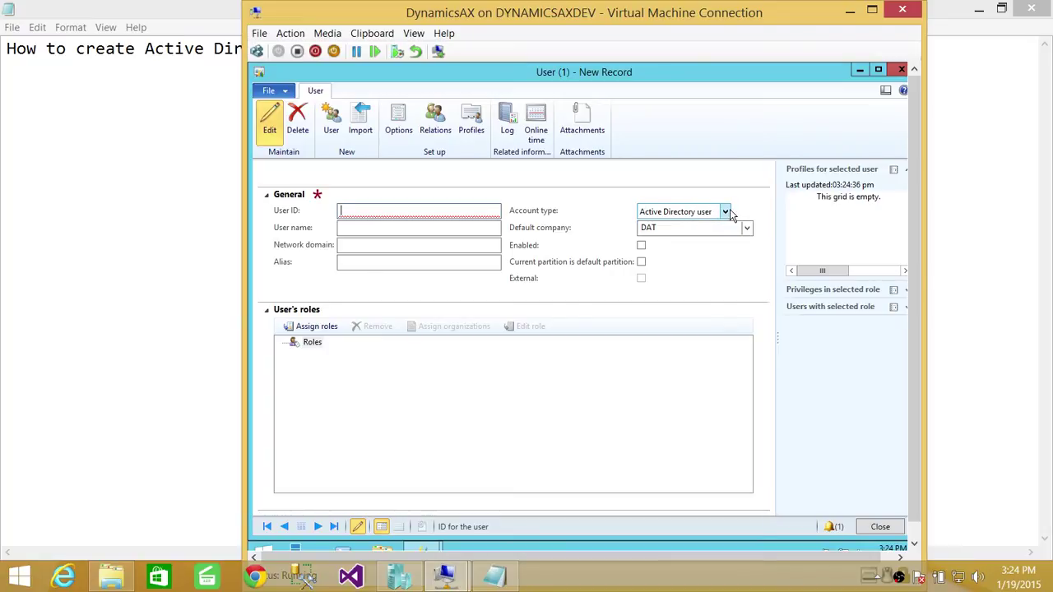
left_click(726, 213)
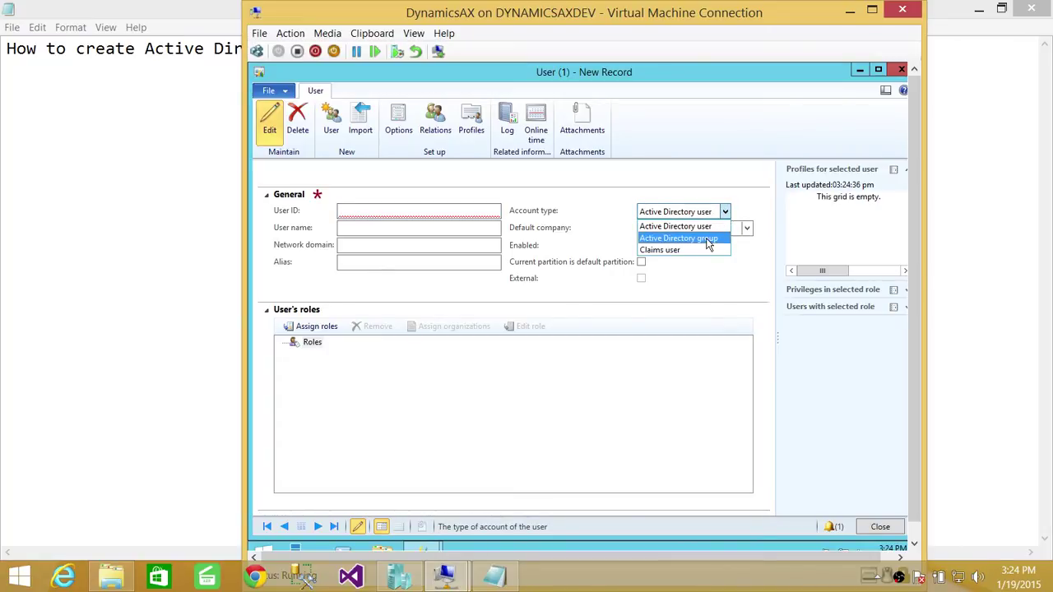
left_click(706, 238)
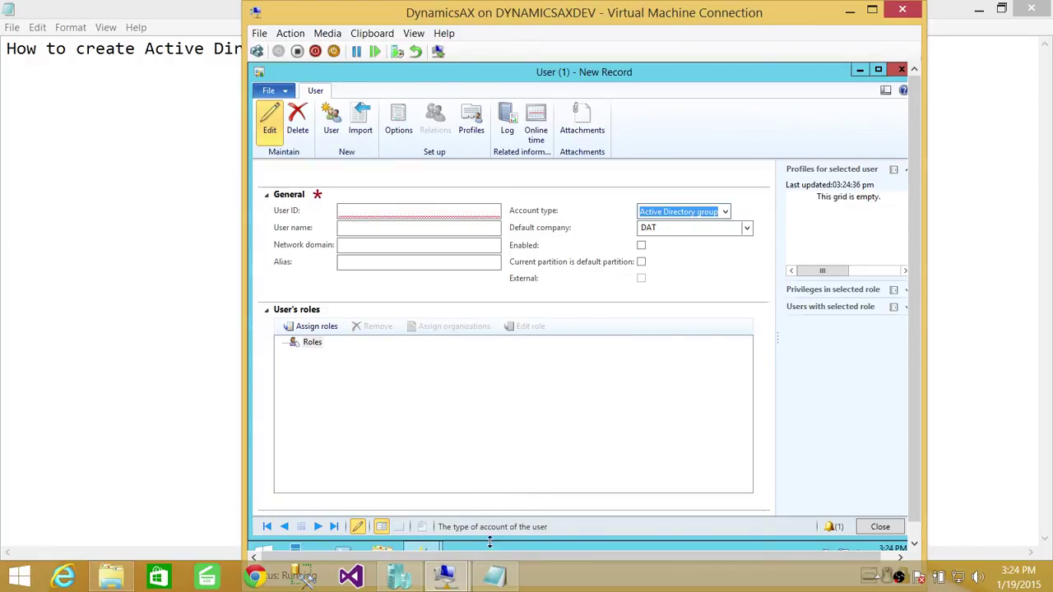
mouse_move(445, 576)
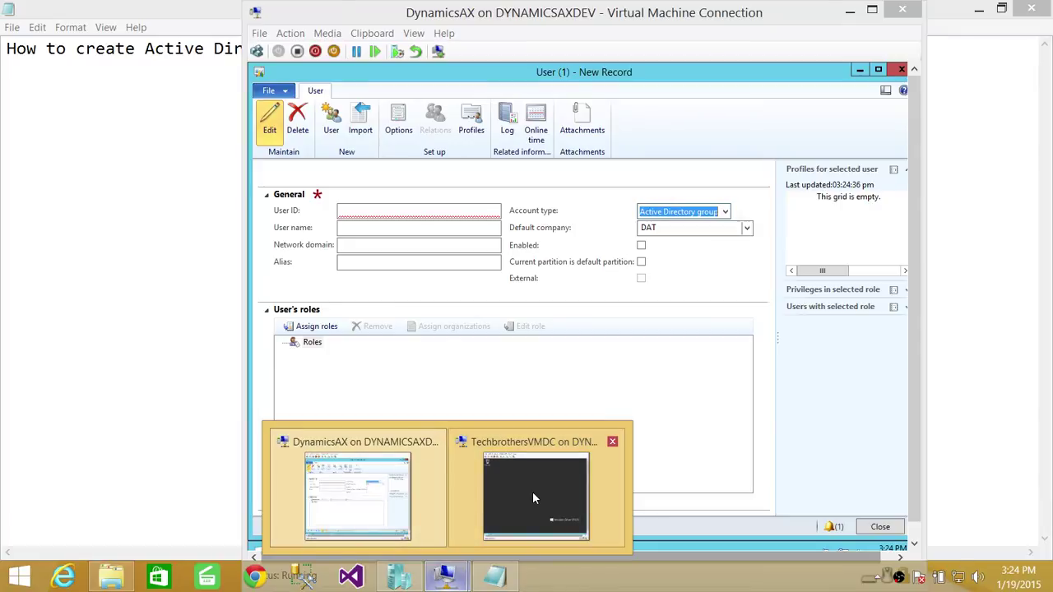
mouse_move(403, 489)
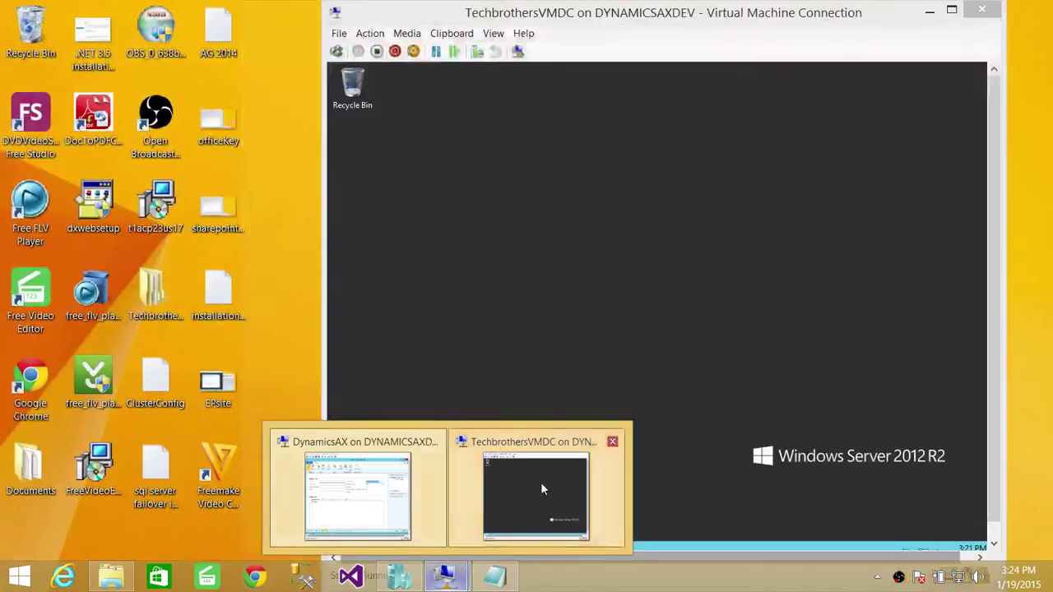
left_click(540, 489)
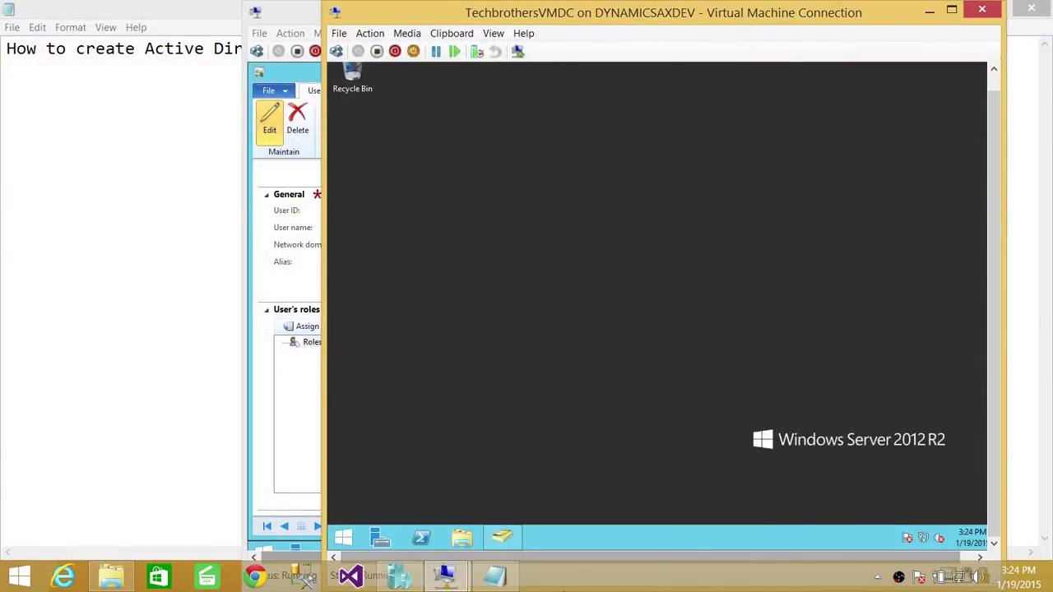
left_click(504, 537)
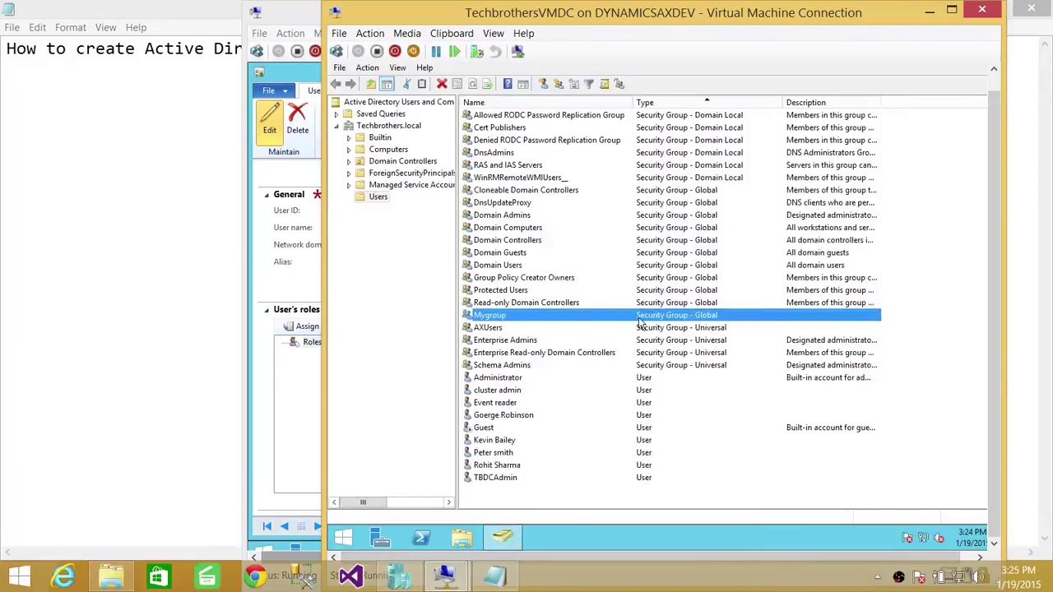
double_click(523, 317)
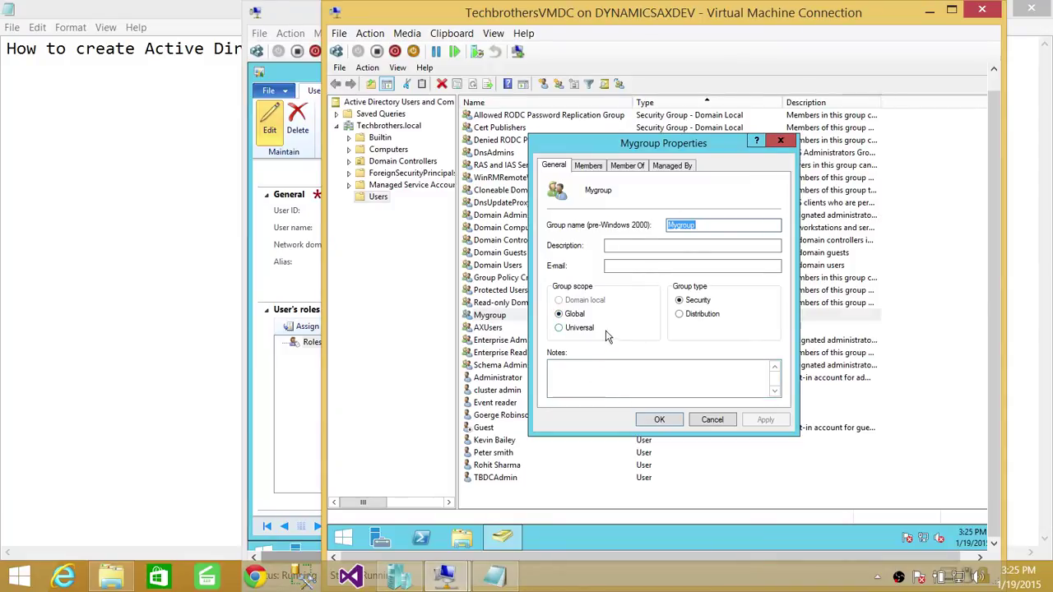
left_click(588, 165)
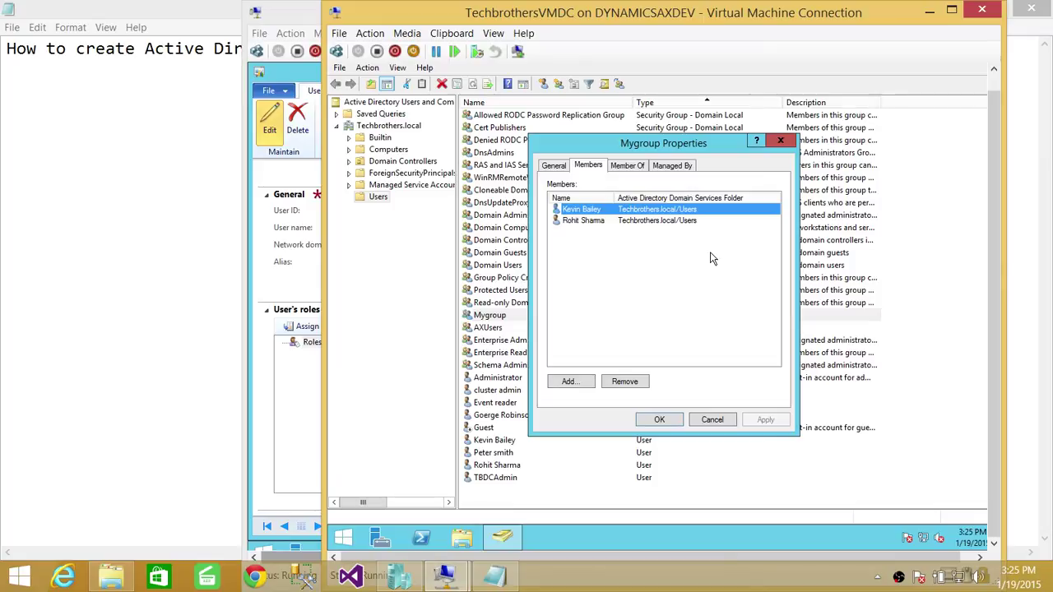
left_click(715, 418)
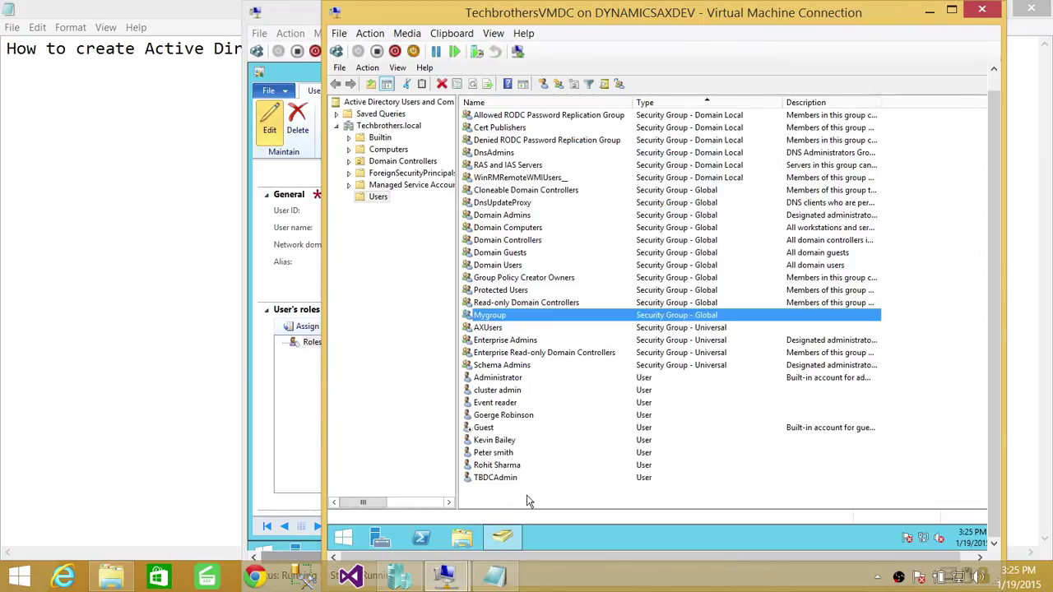
left_click(294, 404)
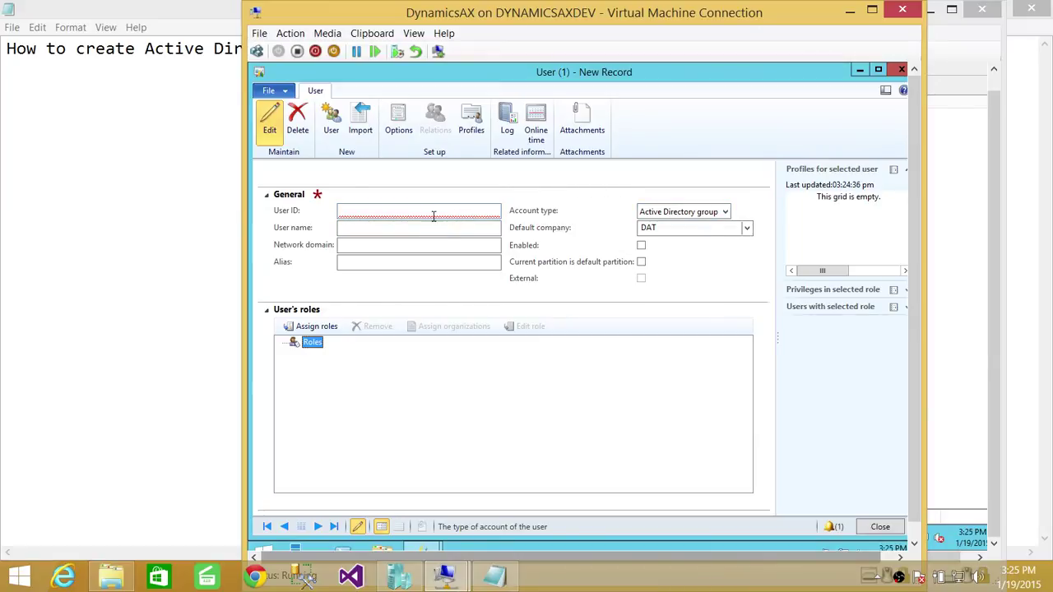
- Enter user ID AXUSER, user name mygroup, domain Techbrothers, alias Mygroup, tick Enabled, and close the record
left_click(433, 212)
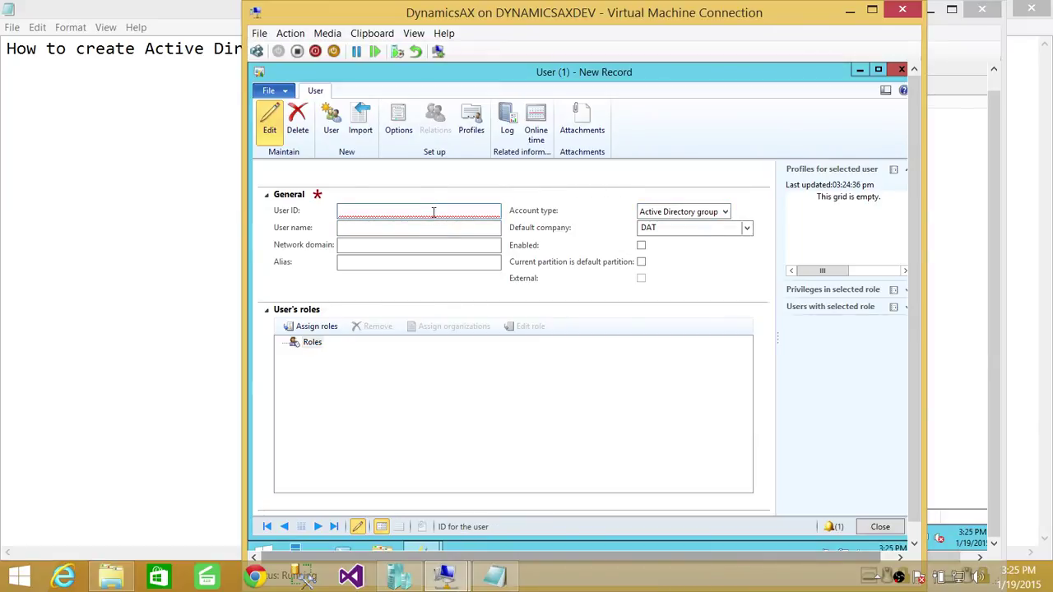
type("AXUSER")
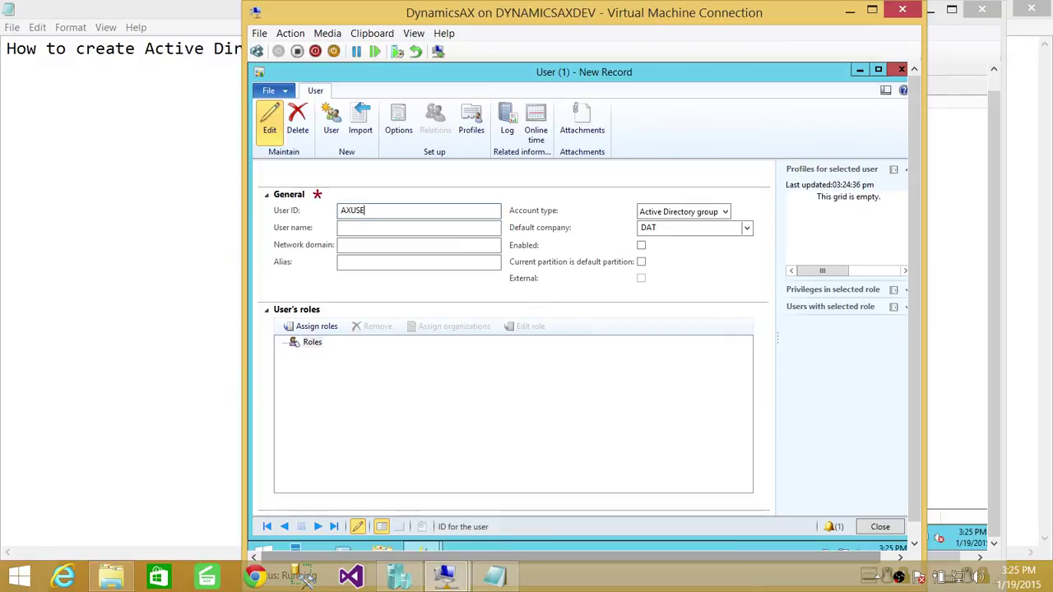
left_click(362, 233)
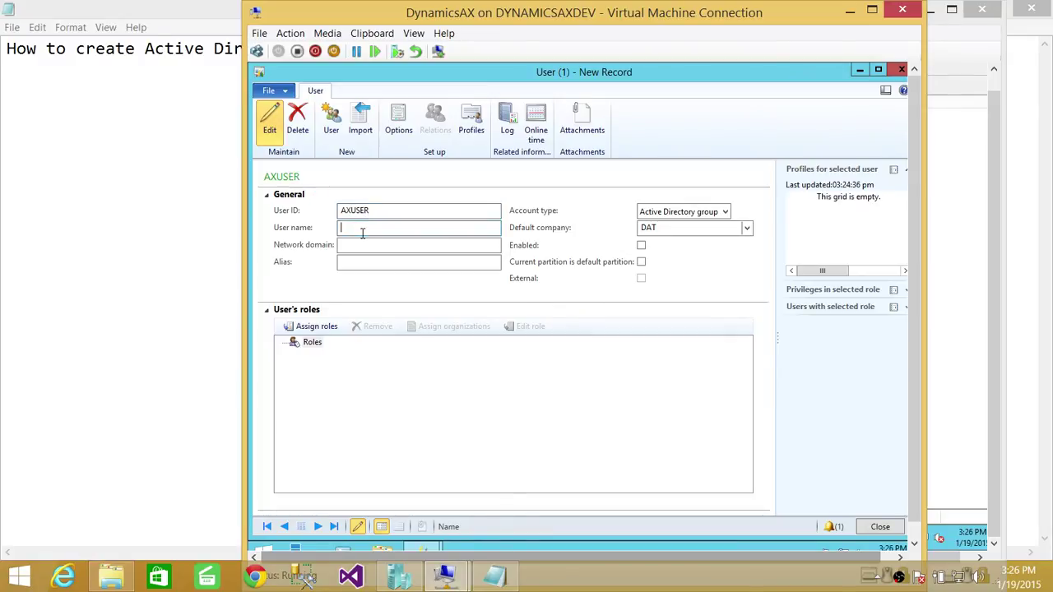
type("mygroups")
left_click(368, 244)
type("Techb")
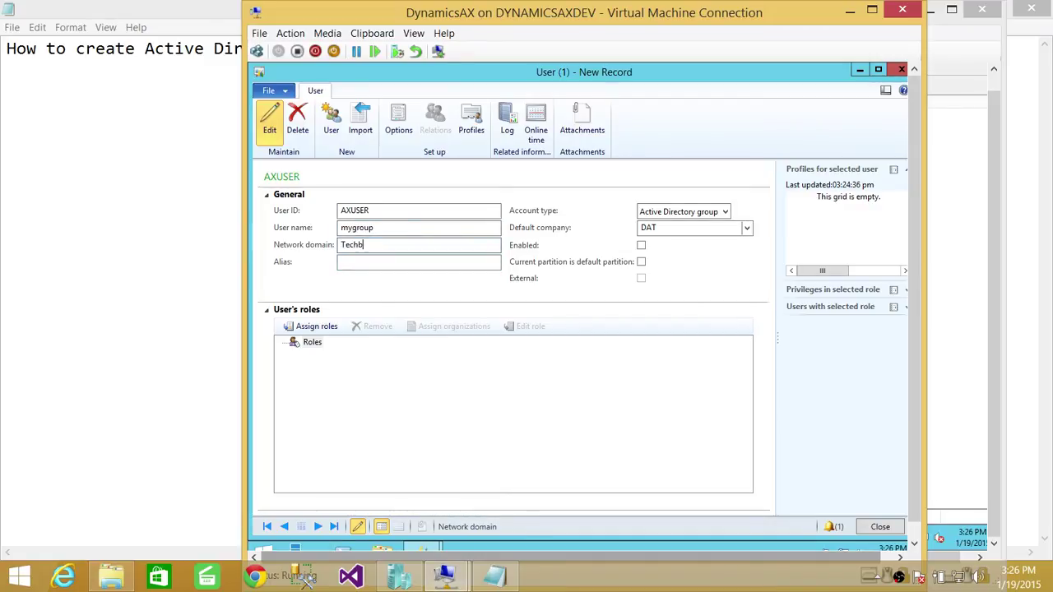
type("rothers")
left_click(363, 263)
type("Myg")
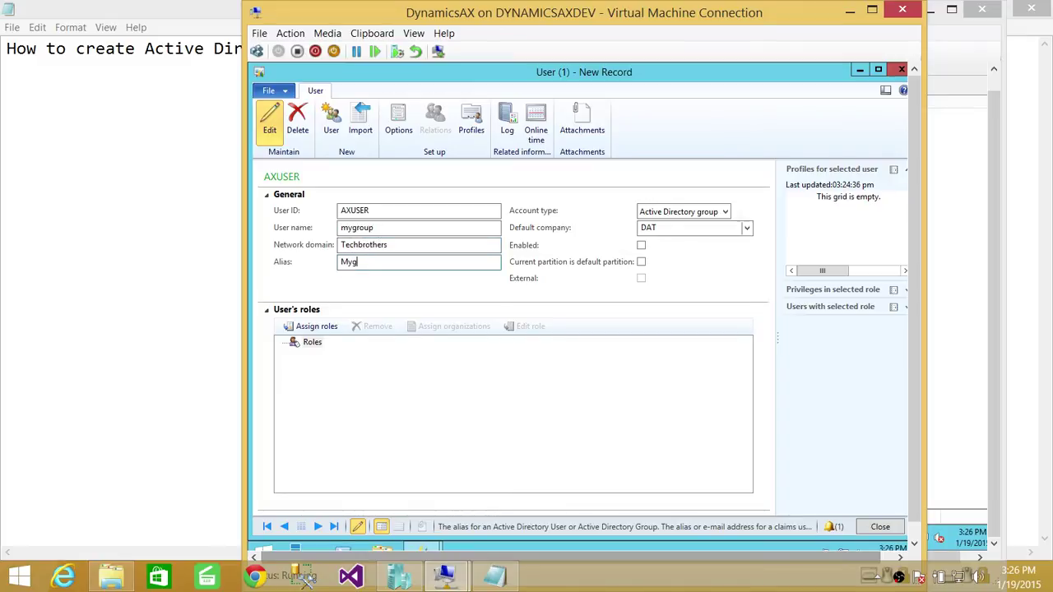
type("roups")
key("BackSpace")
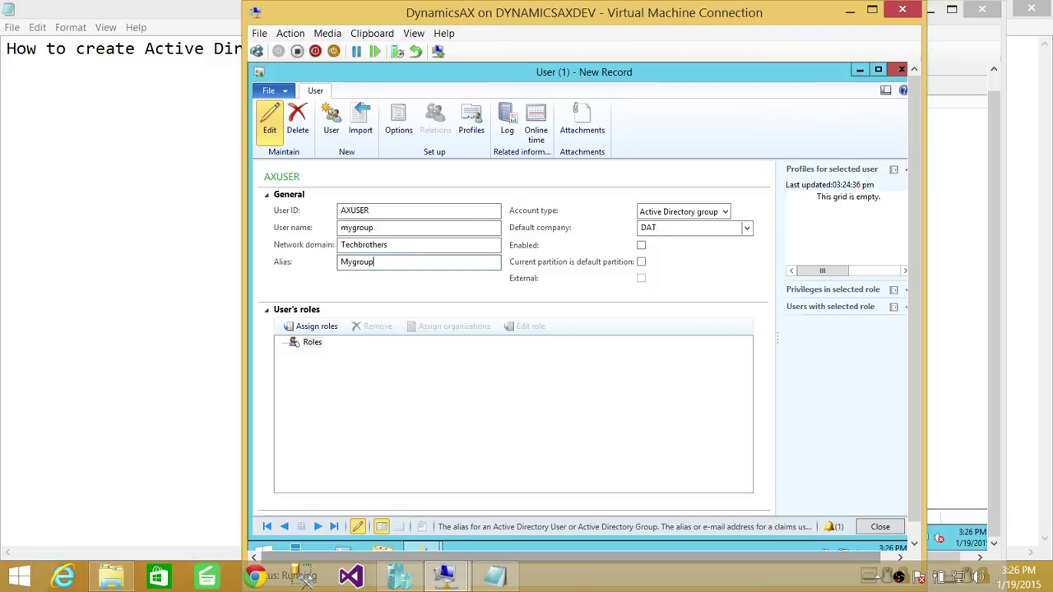
left_click(641, 245)
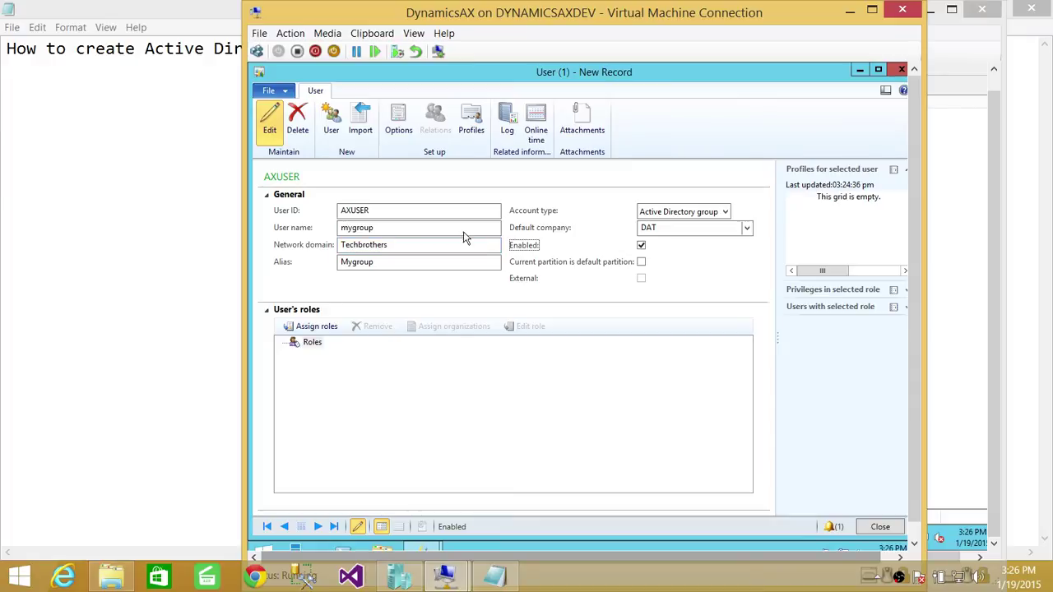
left_click(879, 526)
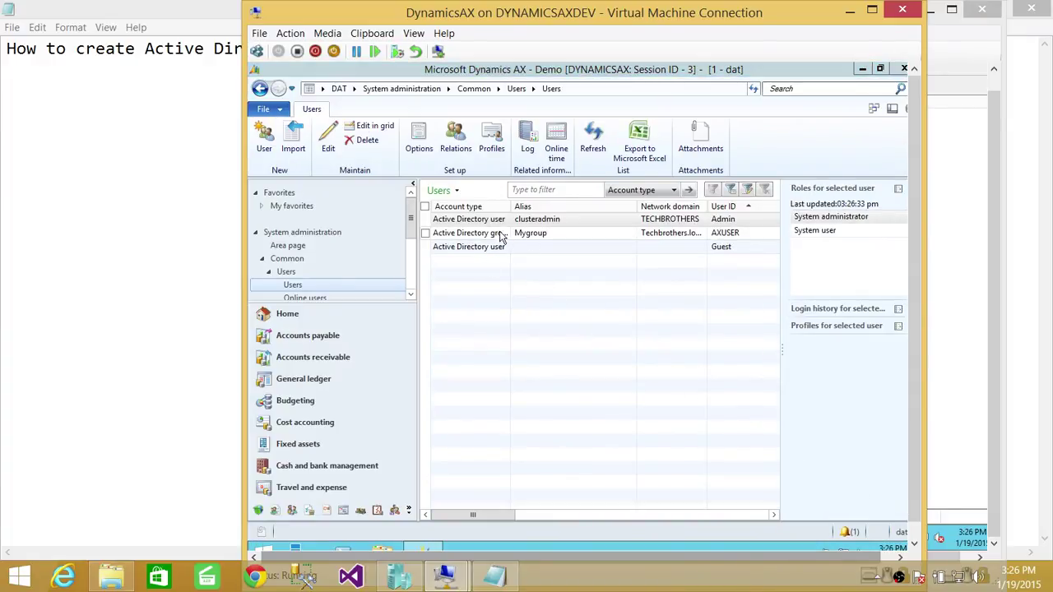
- Widen the Account type column and open the AXUSER group record to edit, selecting its System user role
left_click_drag(510, 204, 561, 205)
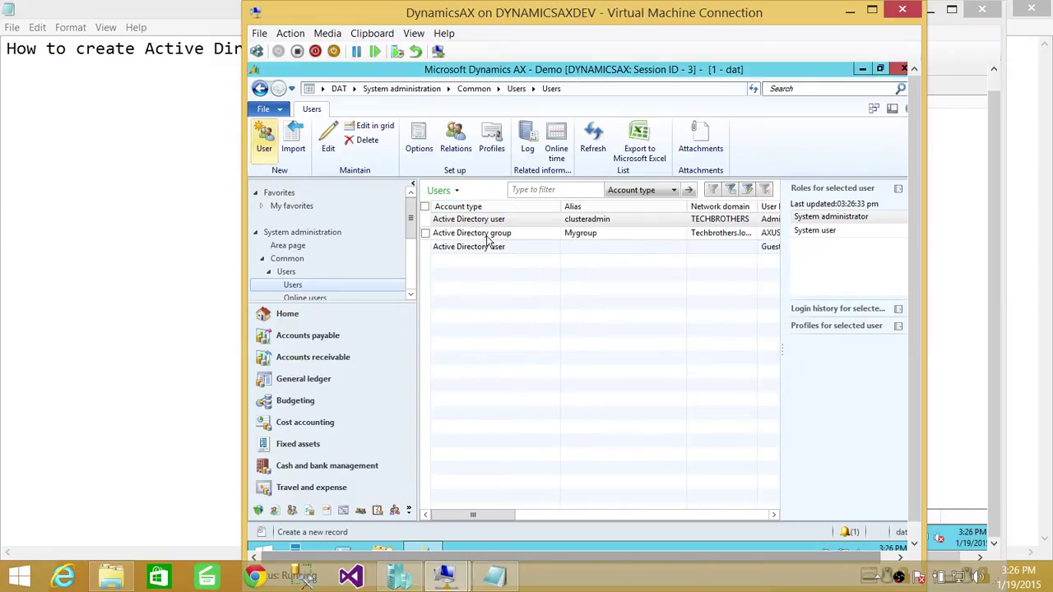
left_click(531, 234)
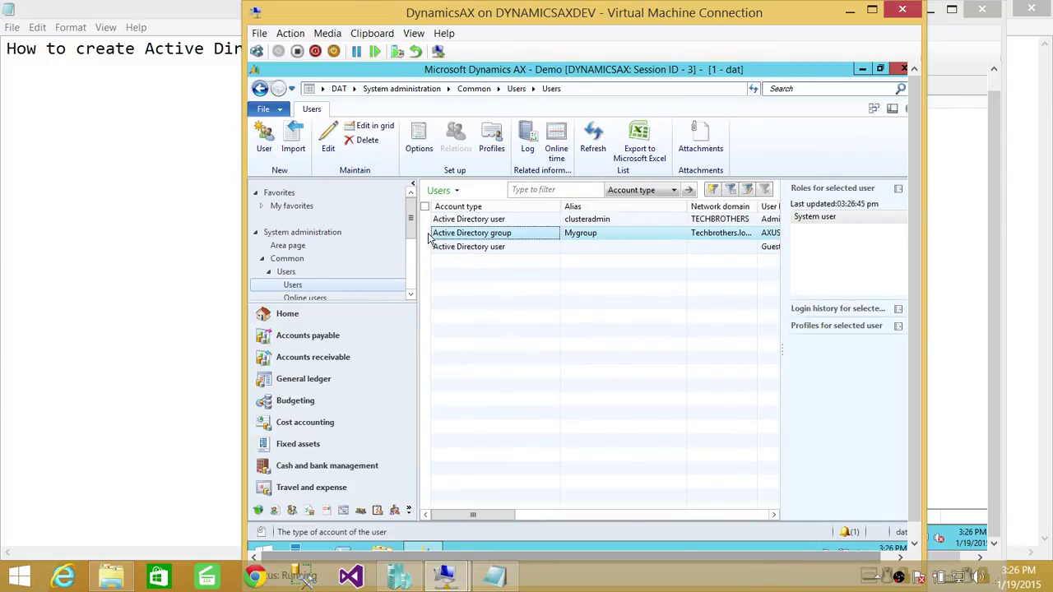
left_click(428, 235)
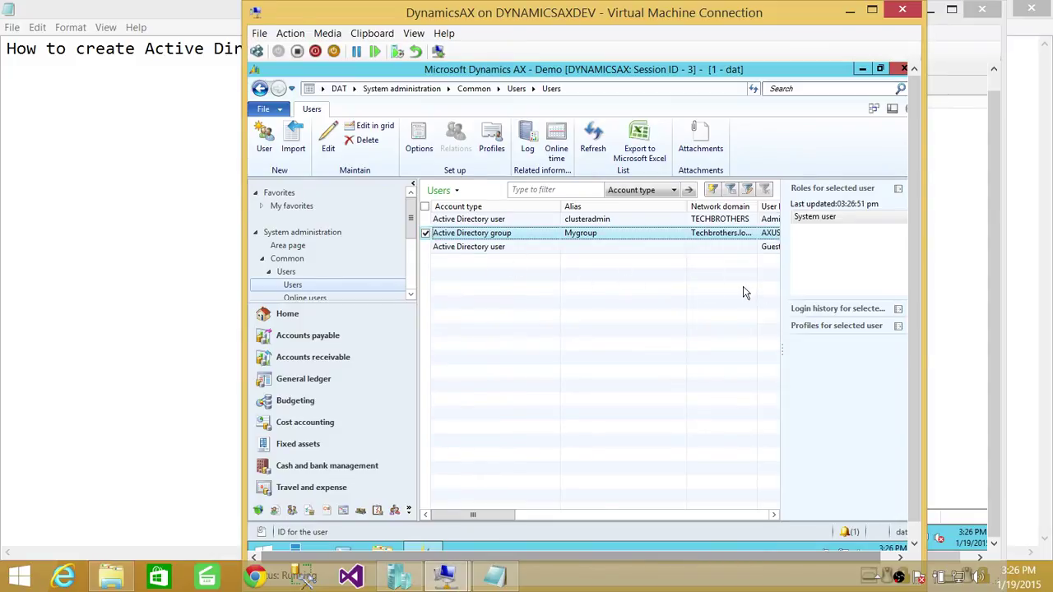
left_click(332, 143)
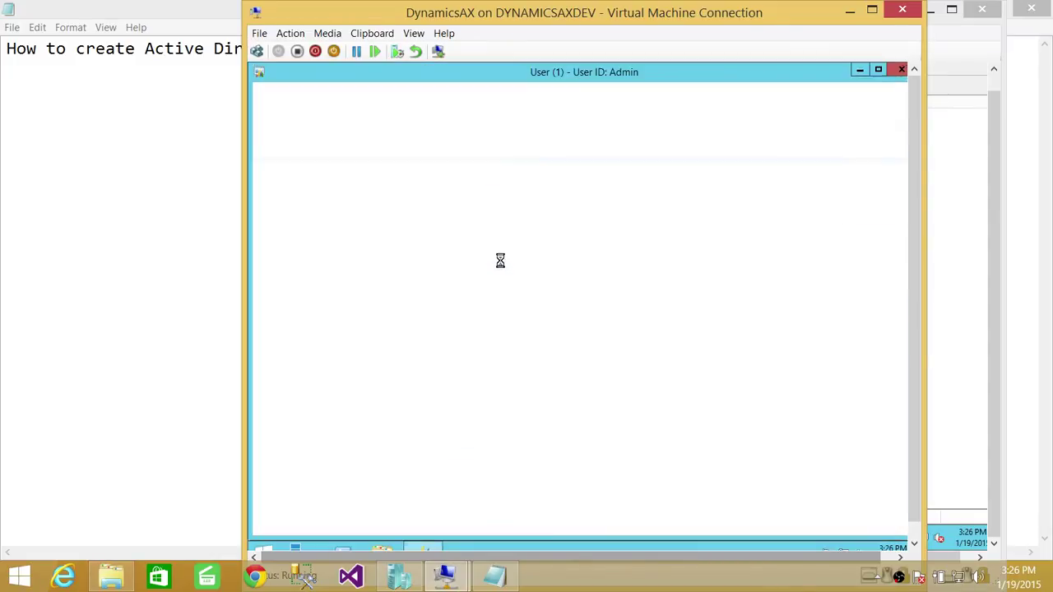
left_click(335, 354)
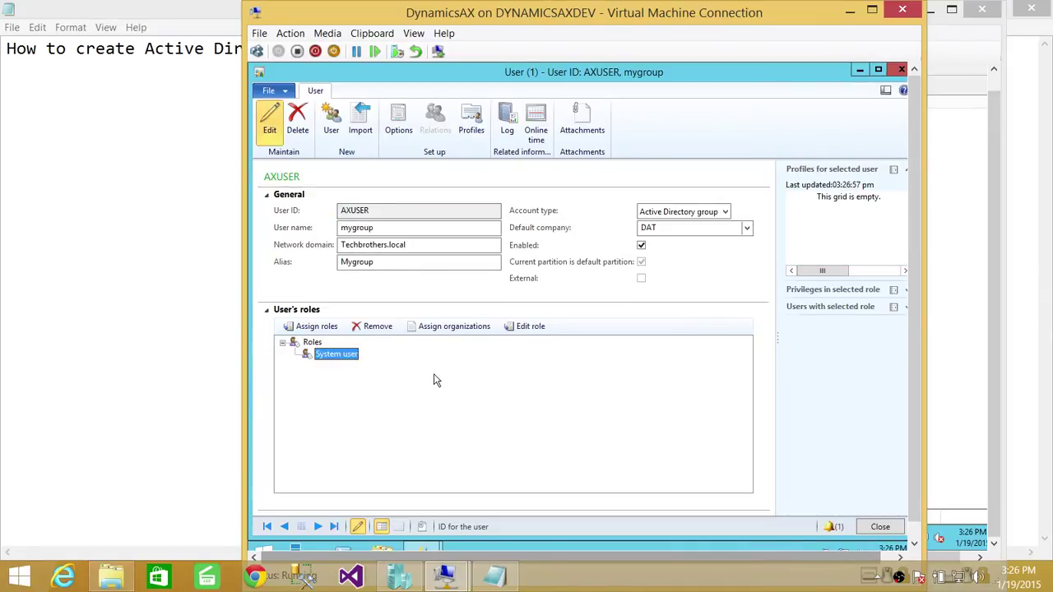
- Add the System administrator role to AXUSER through Assign roles, keeping System user
left_click(325, 326)
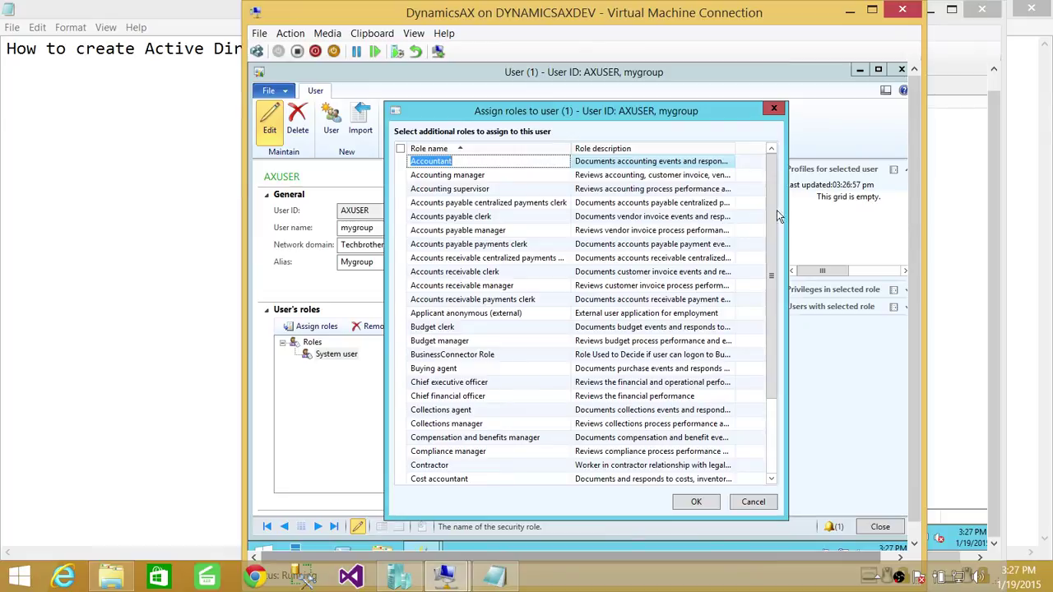
left_click(772, 419)
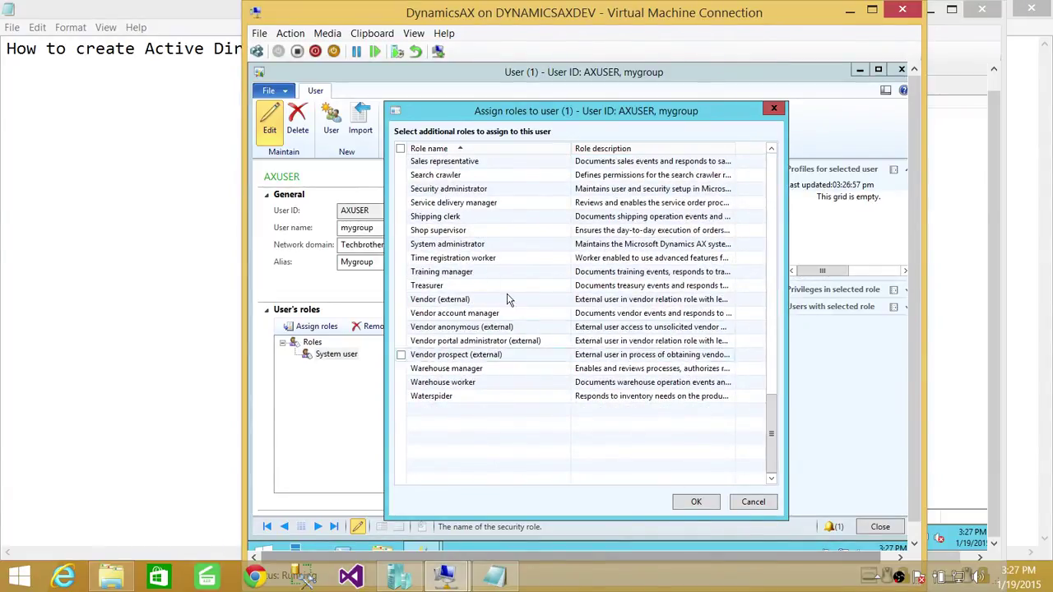
left_click(403, 244)
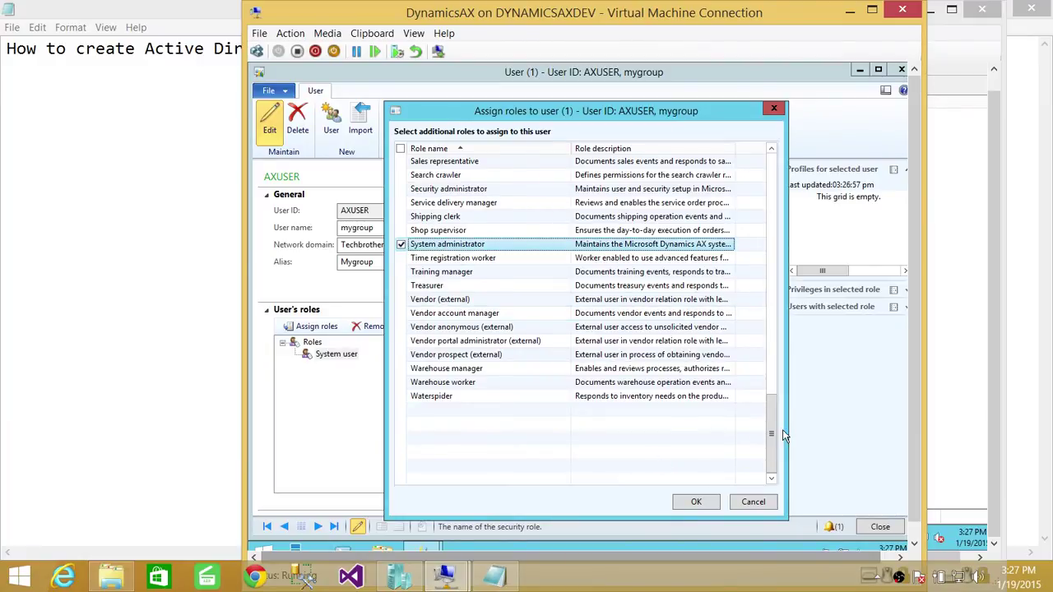
left_click_drag(774, 434, 774, 469)
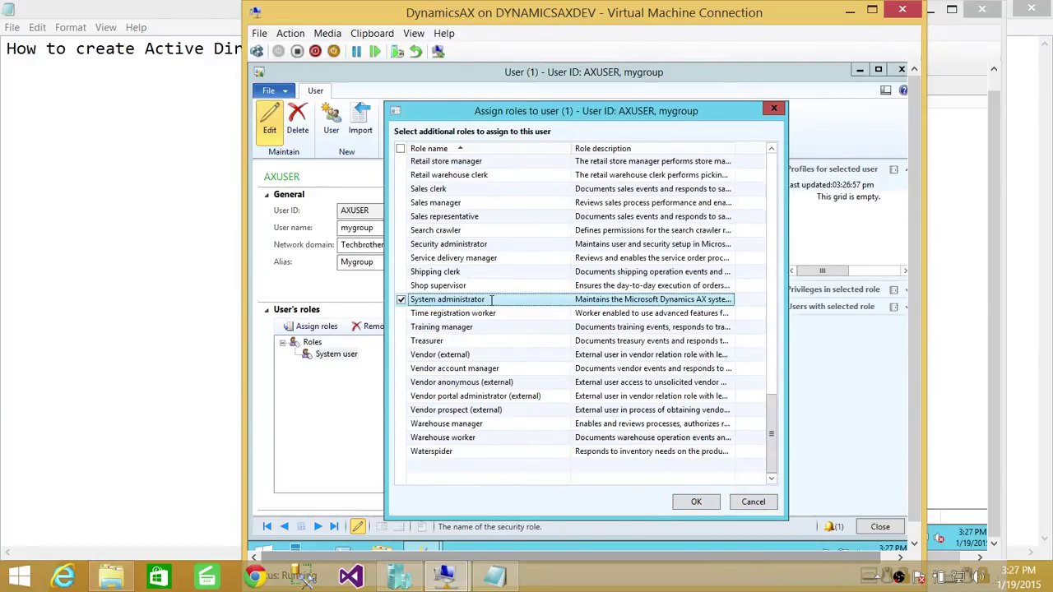
left_click(696, 502)
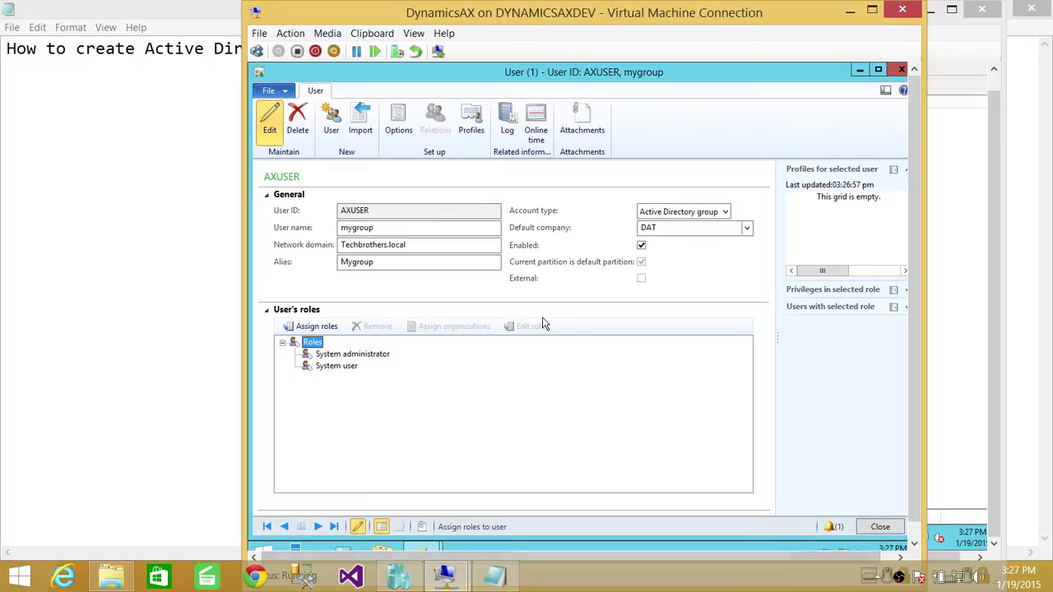
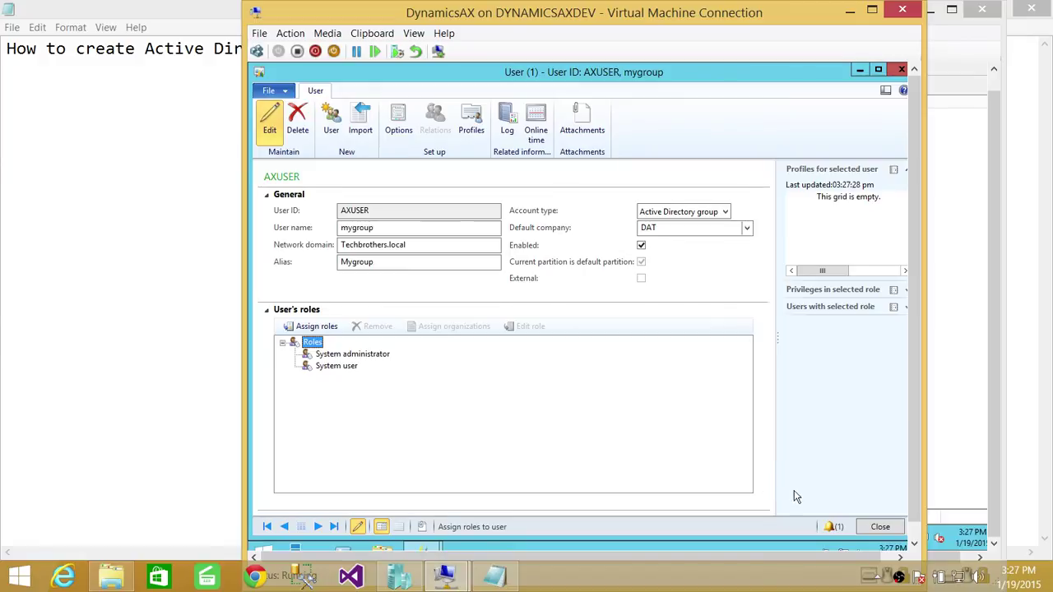
- Close the AXUSER (Mygroup) user record to return to the Users list
left_click(881, 526)
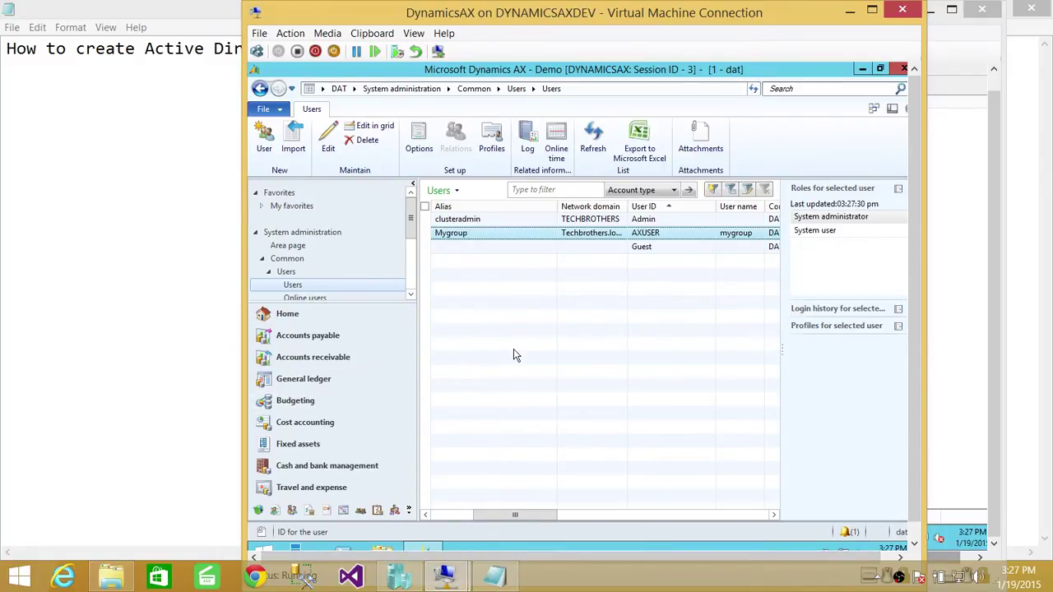
- Close the Microsoft Dynamics AX 2012 client window
left_click(902, 70)
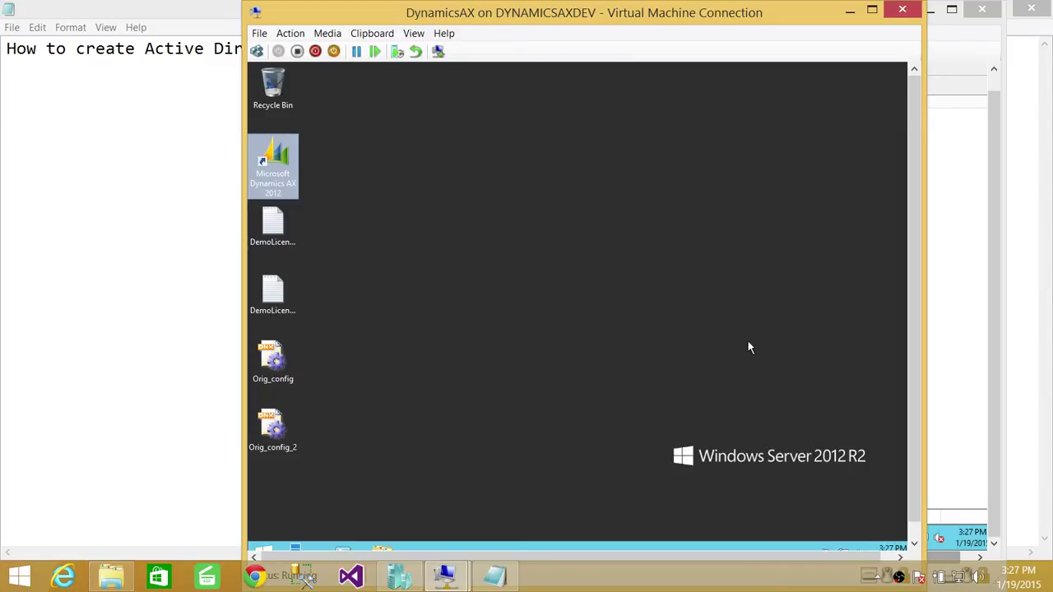
- Launch the Dynamics AX shortcut as a different user with the test user's name and password
left_click_drag(911, 268, 920, 306)
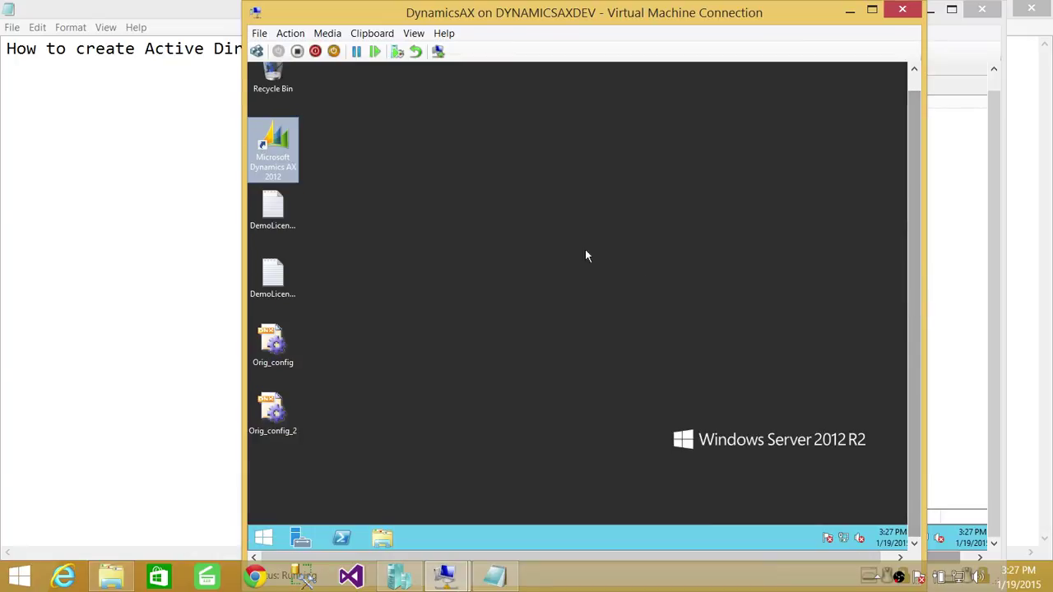
right_click(283, 150)
left_click(537, 165)
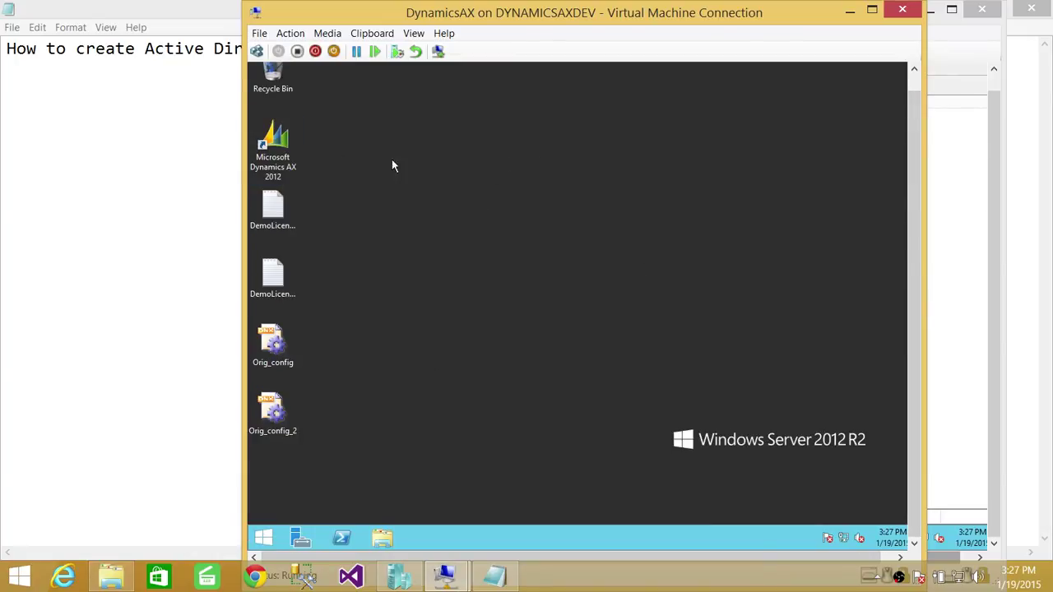
right_click(269, 152, "shift")
left_click(325, 200)
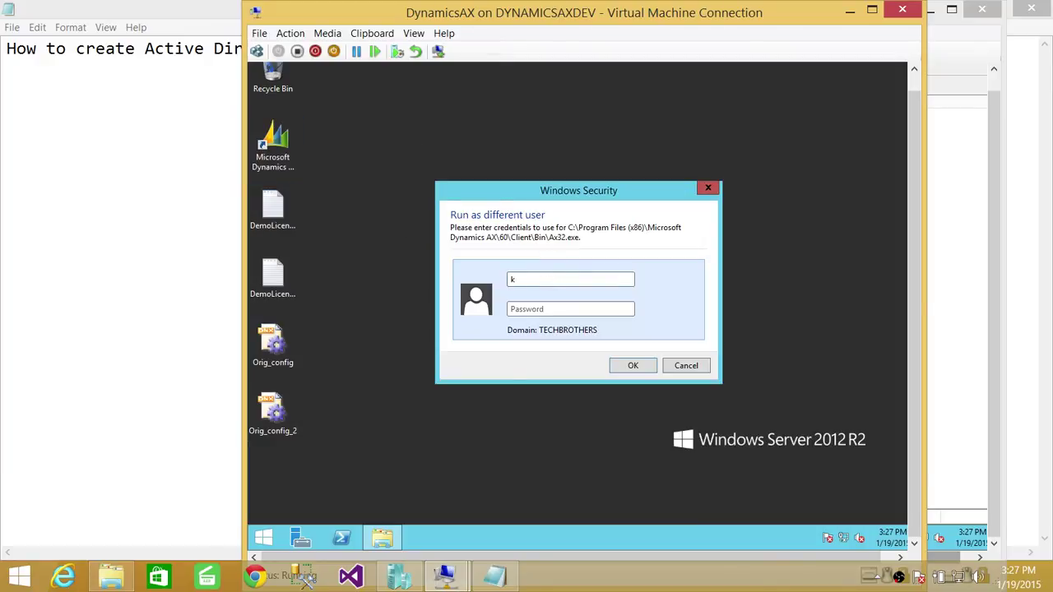
left_click(634, 367)
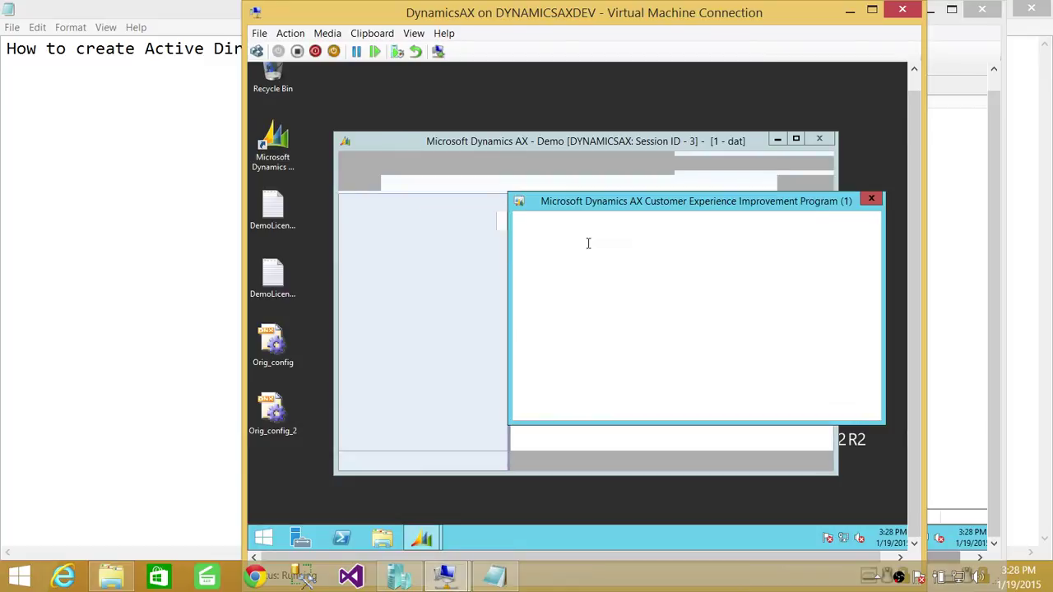
- Decline the improvement program, dismiss the Infolog error, and maximize the Dynamics AX window
left_click(524, 330)
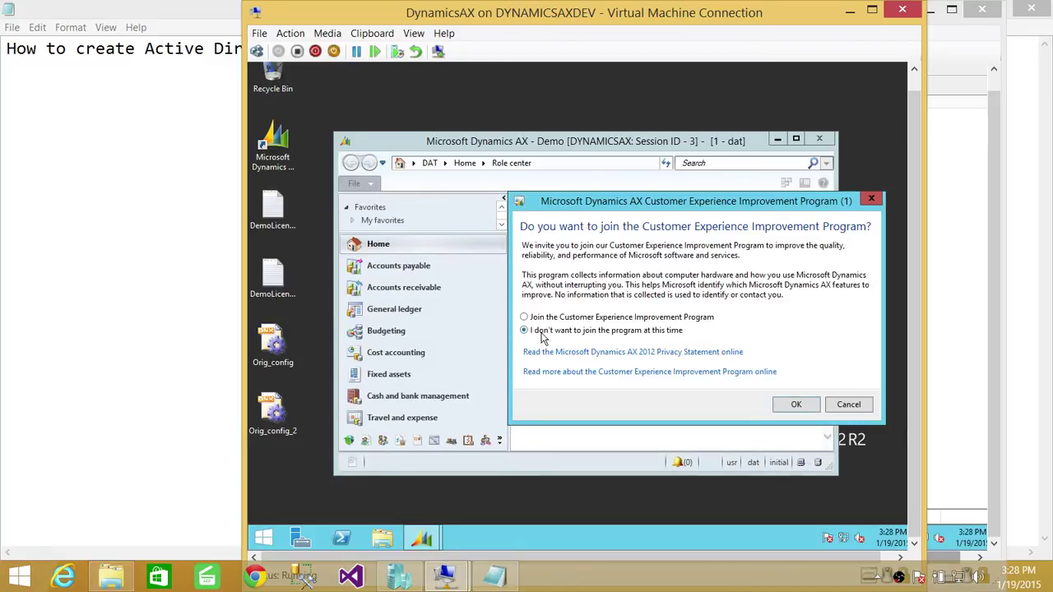
left_click(803, 404)
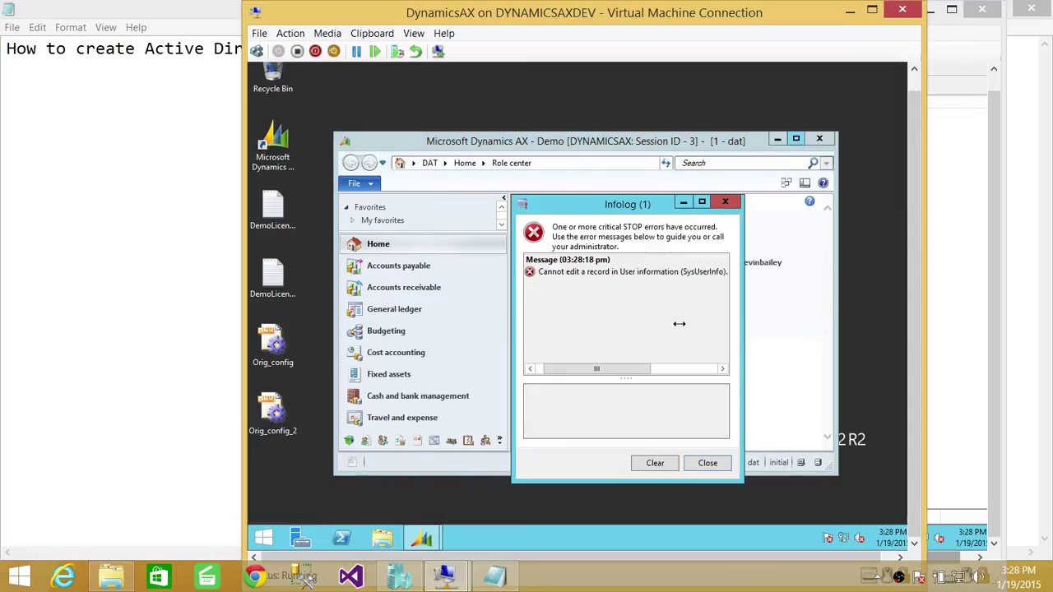
left_click_drag(623, 368, 698, 367)
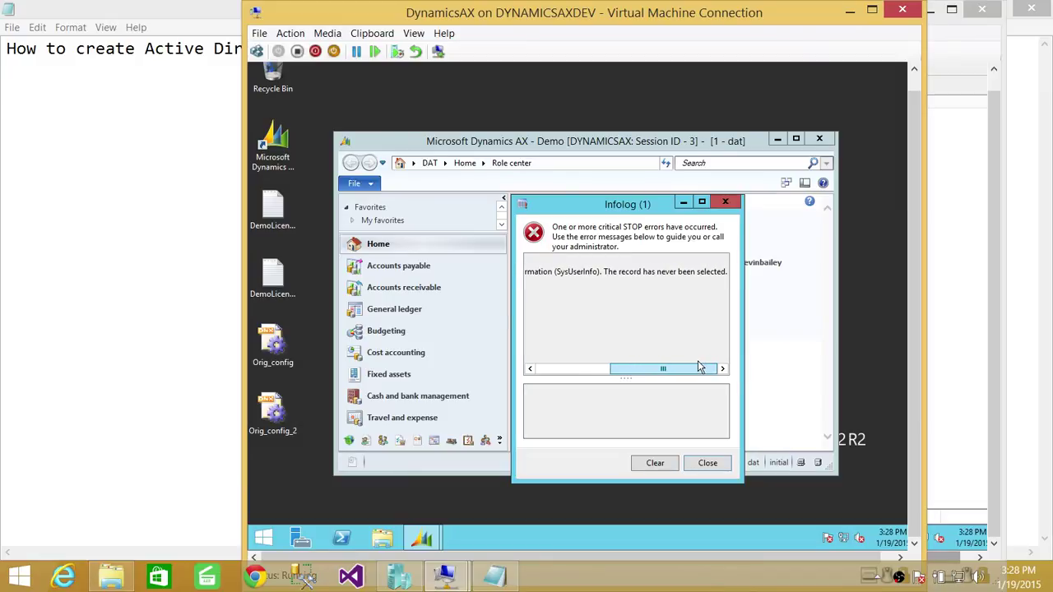
left_click(707, 463)
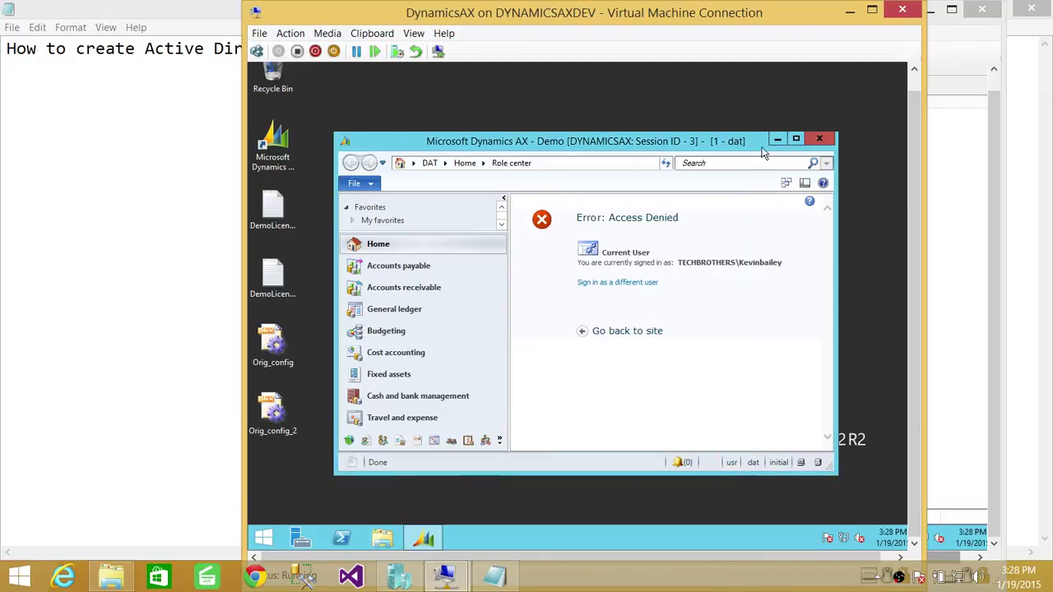
left_click(795, 139)
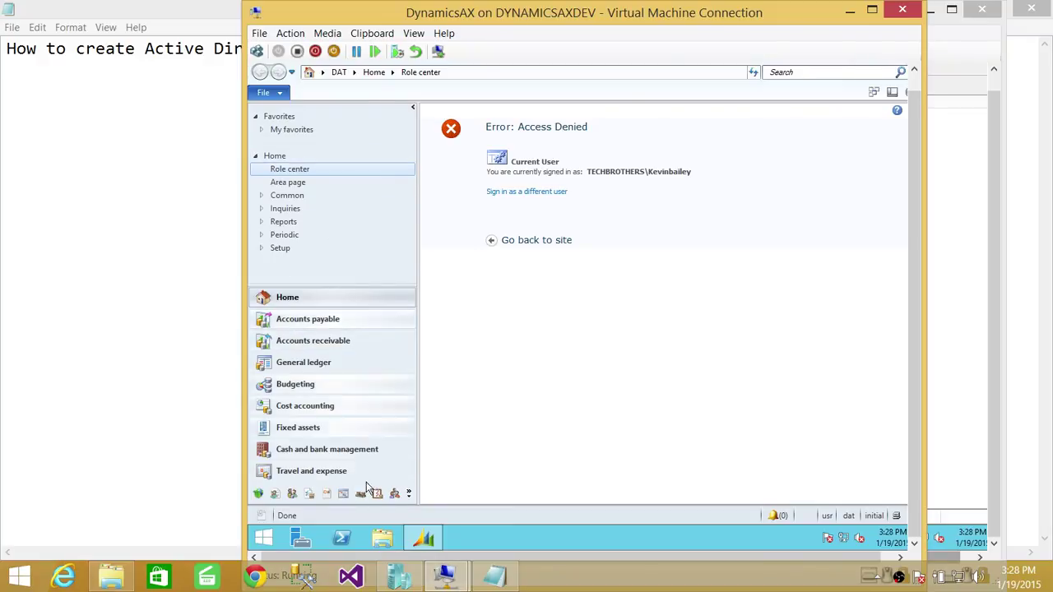
- Open System administration > Common > Users to view the Users list
left_click(409, 494)
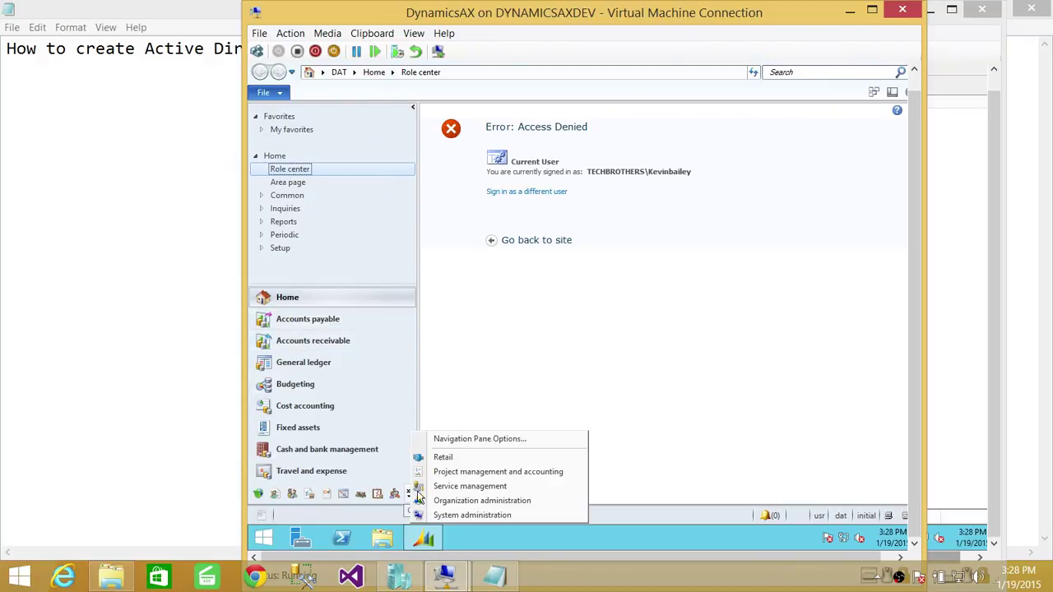
left_click(458, 516)
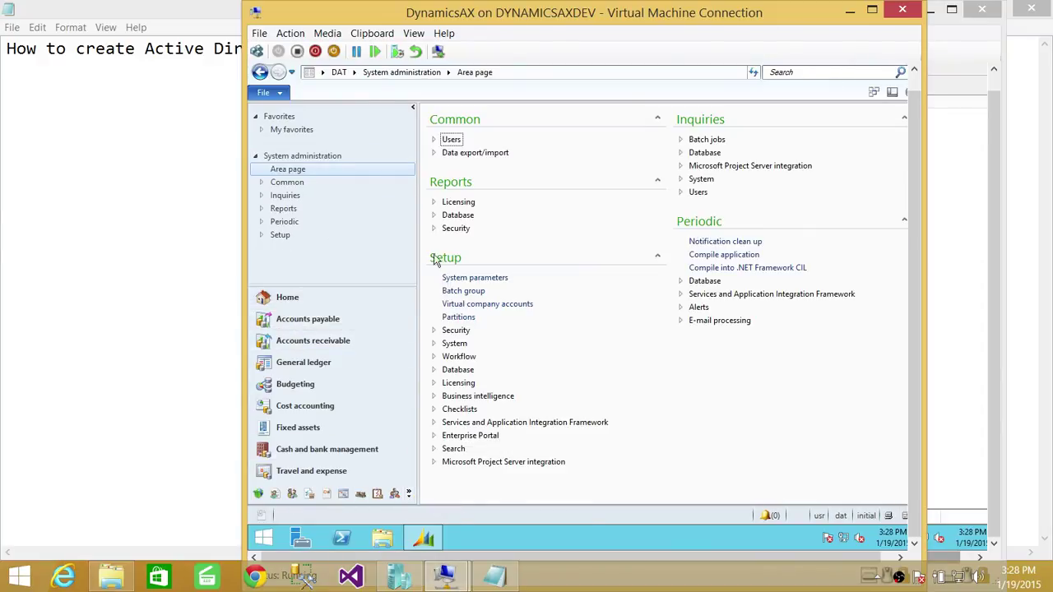
left_click(435, 142)
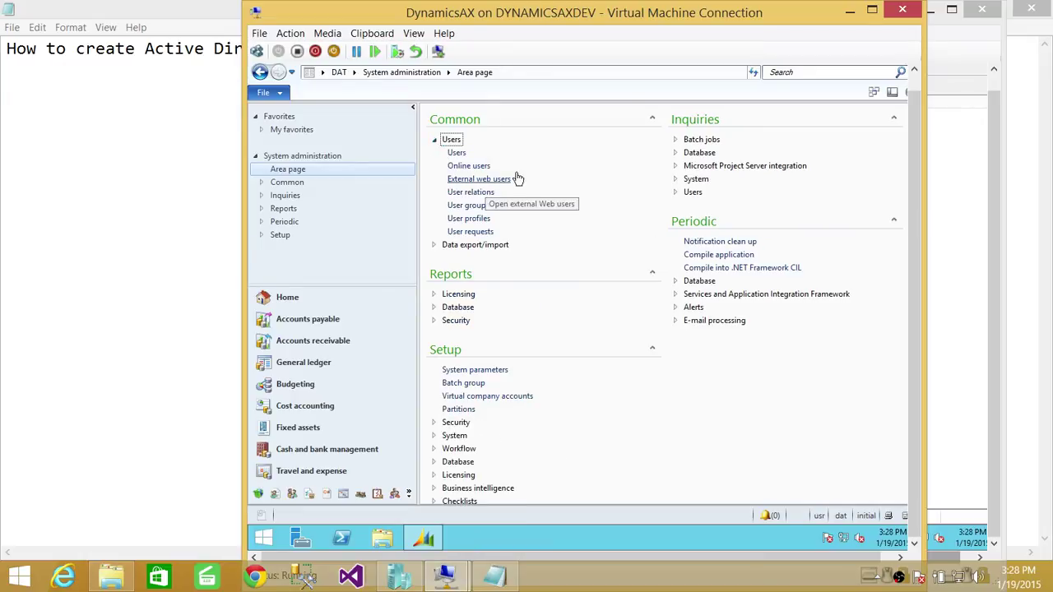
left_click(451, 144)
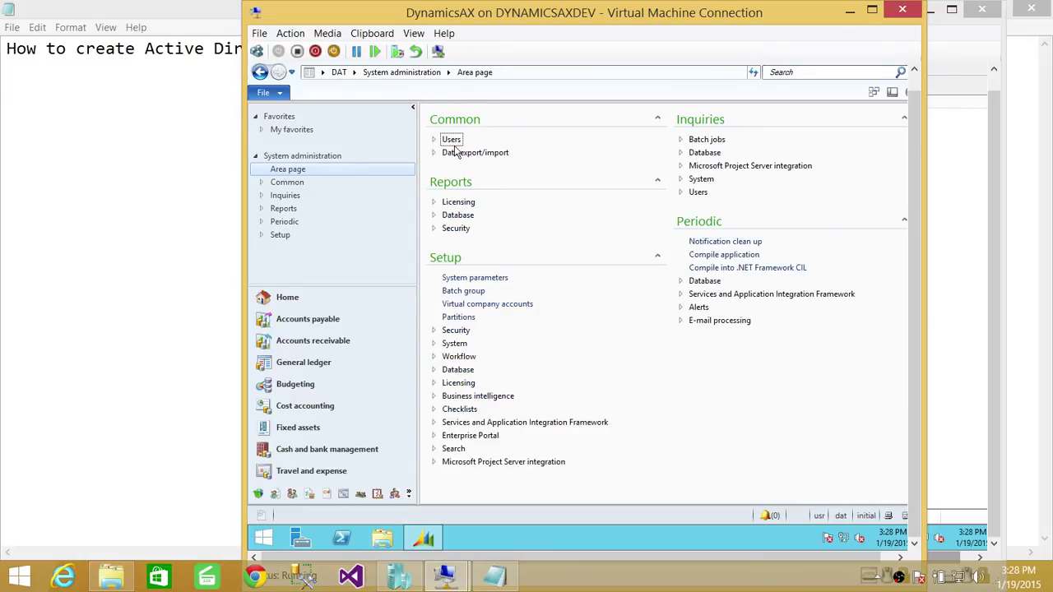
left_click(437, 144)
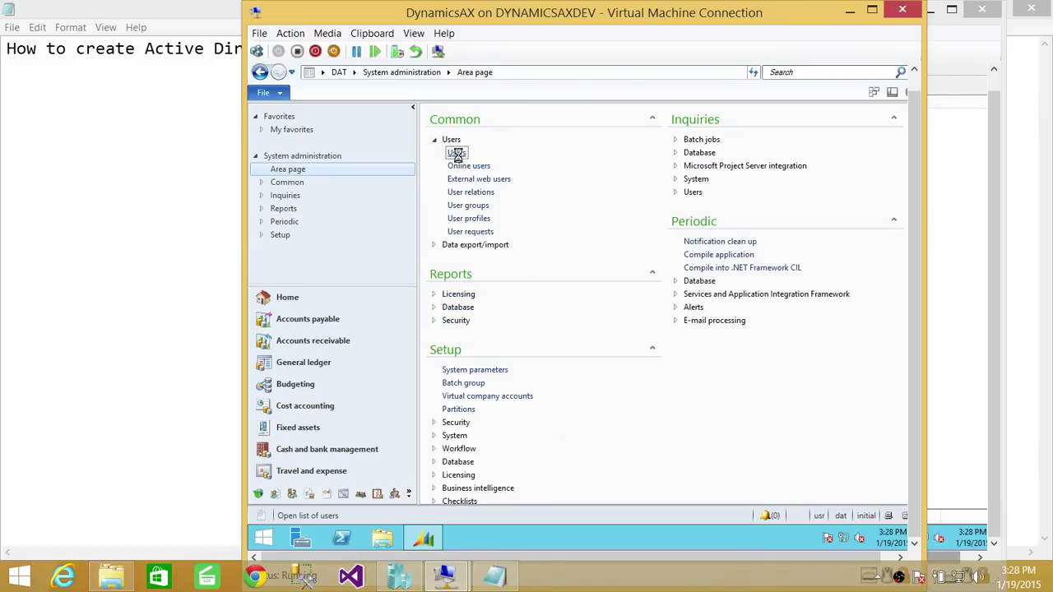
left_click(456, 153)
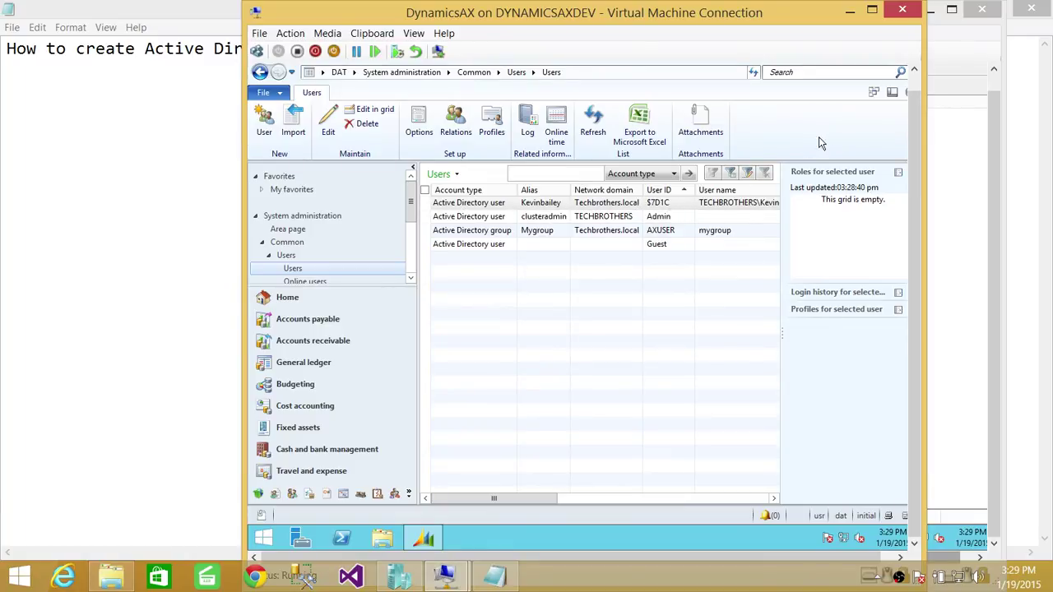
scroll(911, 127, "up", 1)
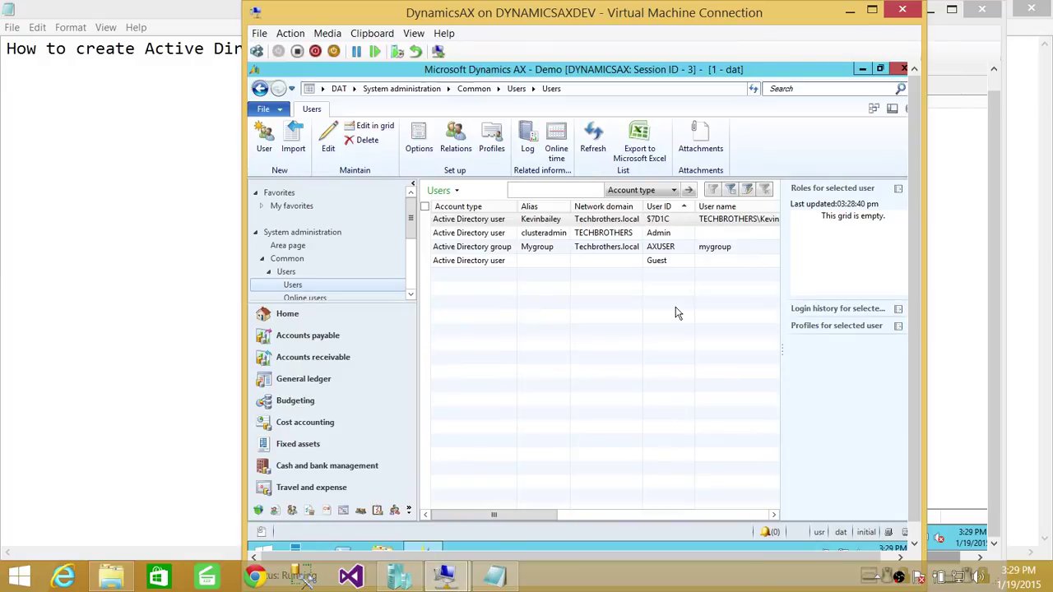
- Close Dynamics AX and switch to the domain controller virtual machine
left_click(902, 69)
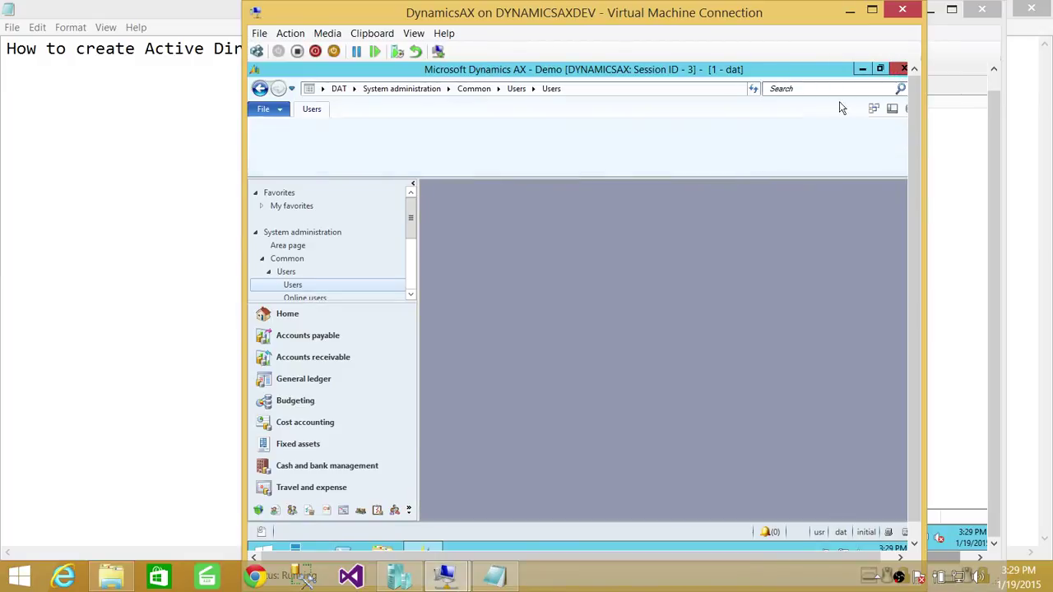
mouse_move(457, 582)
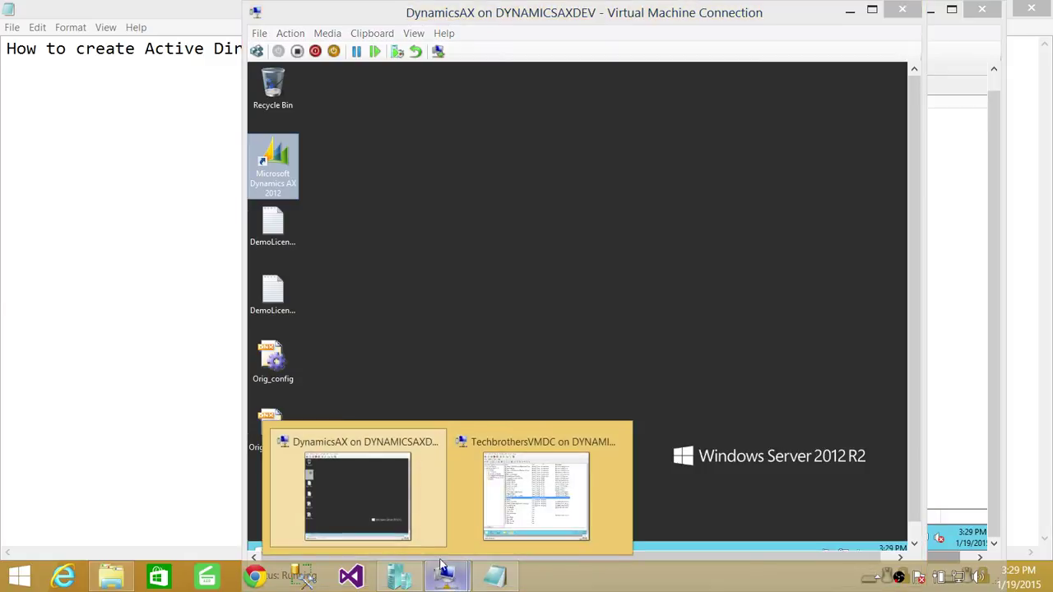
left_click(420, 480)
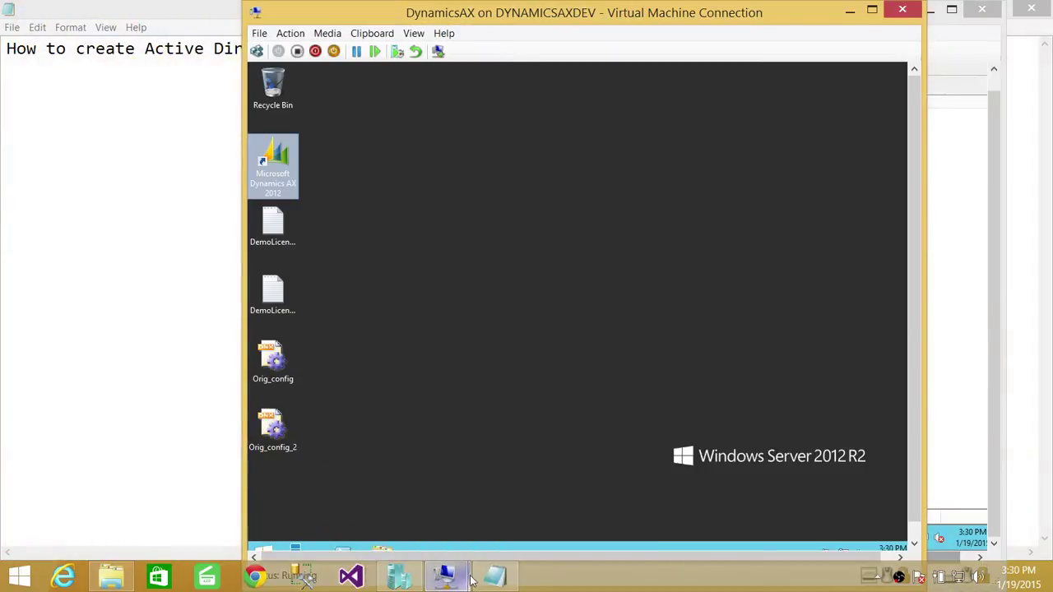
left_click(552, 498)
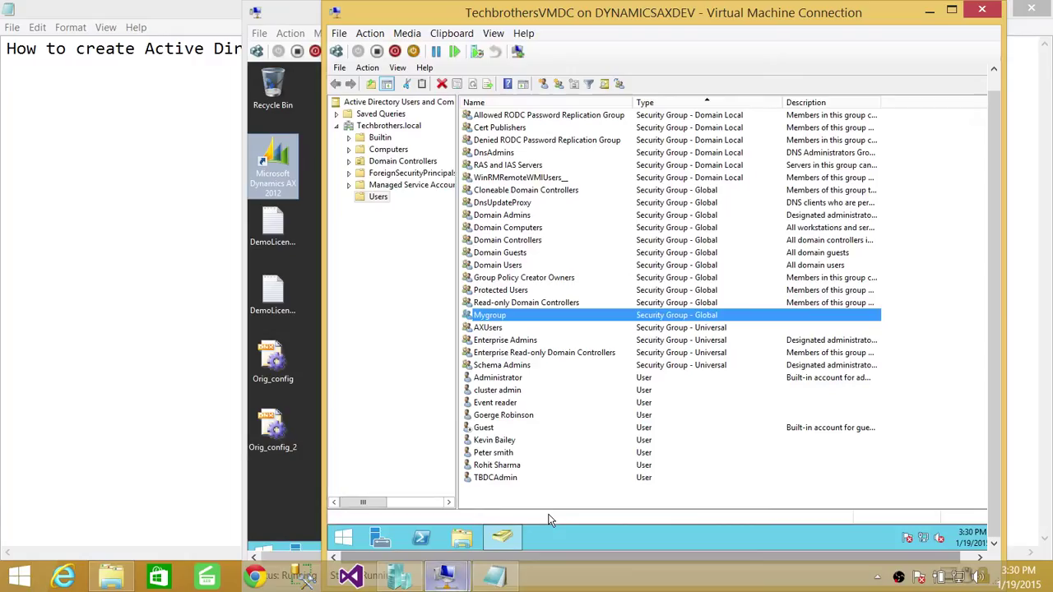
- Remove the tested user from Mygroup's members and apply the change
double_click(495, 317)
left_click(589, 165)
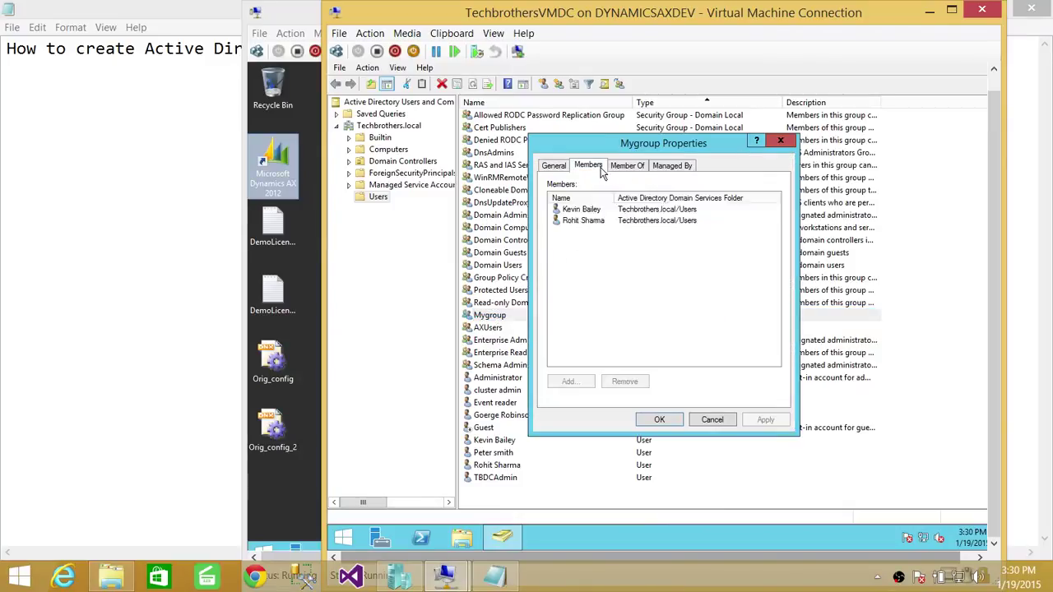
left_click(586, 210)
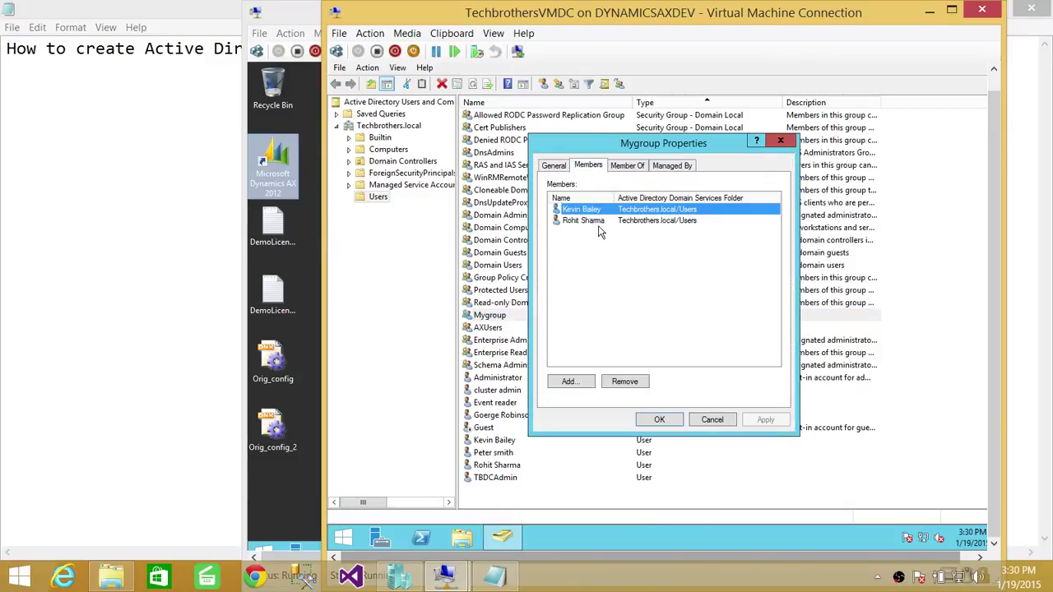
left_click(631, 384)
left_click(718, 341)
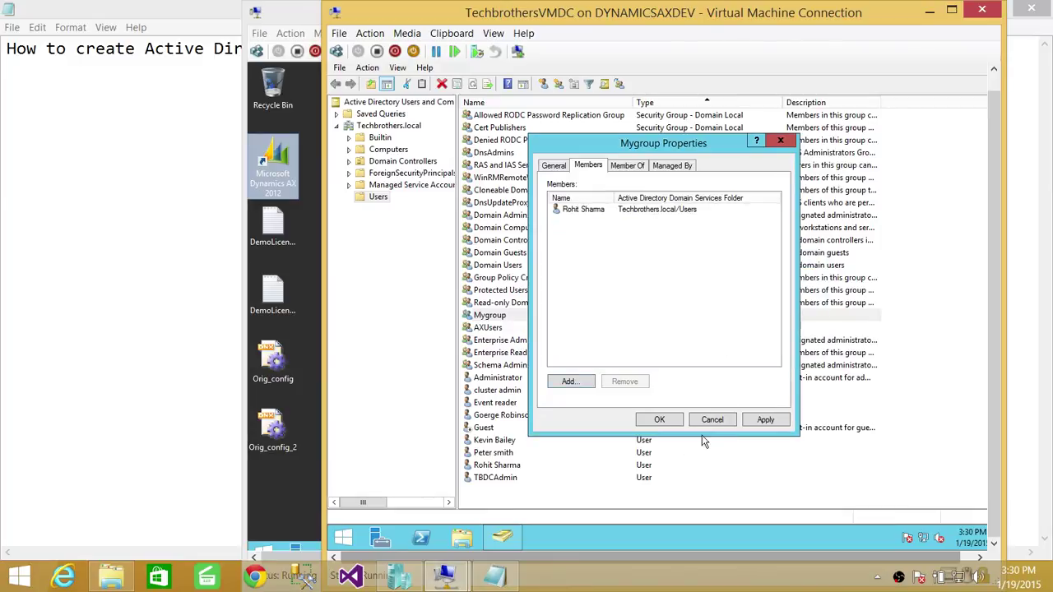
left_click(778, 421)
left_click(660, 420)
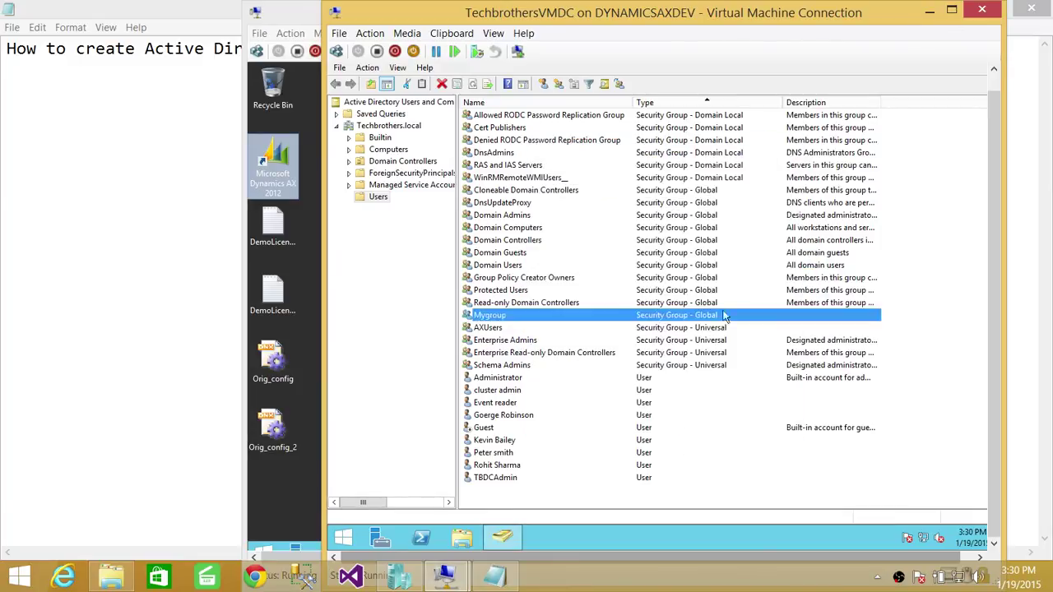
- Close the Active Directory Users and Computers window
scroll(991, 116, "up", 1)
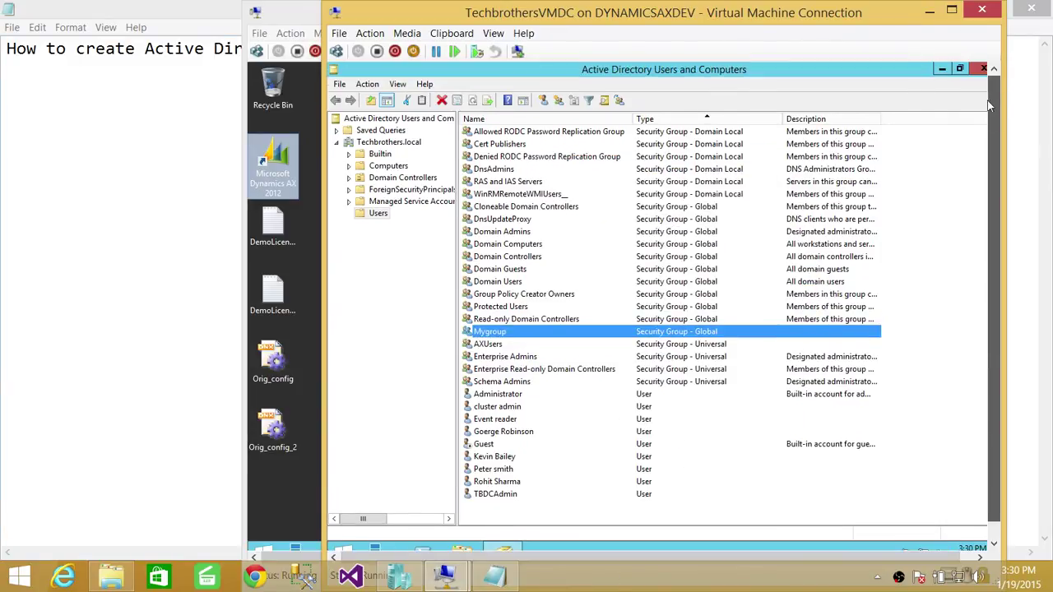
left_click(971, 69)
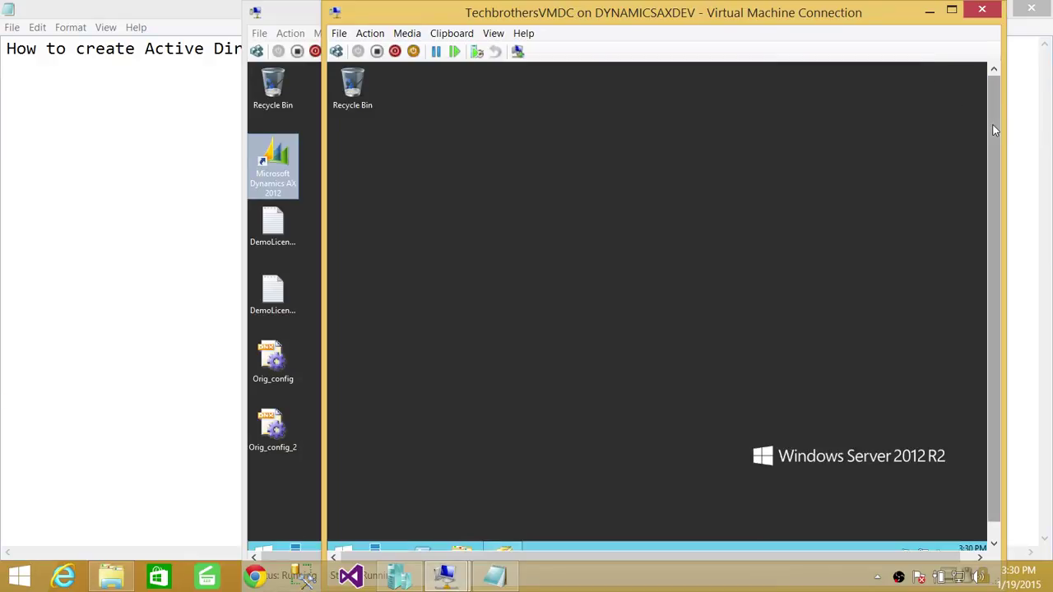
scroll(994, 132, "down", 1)
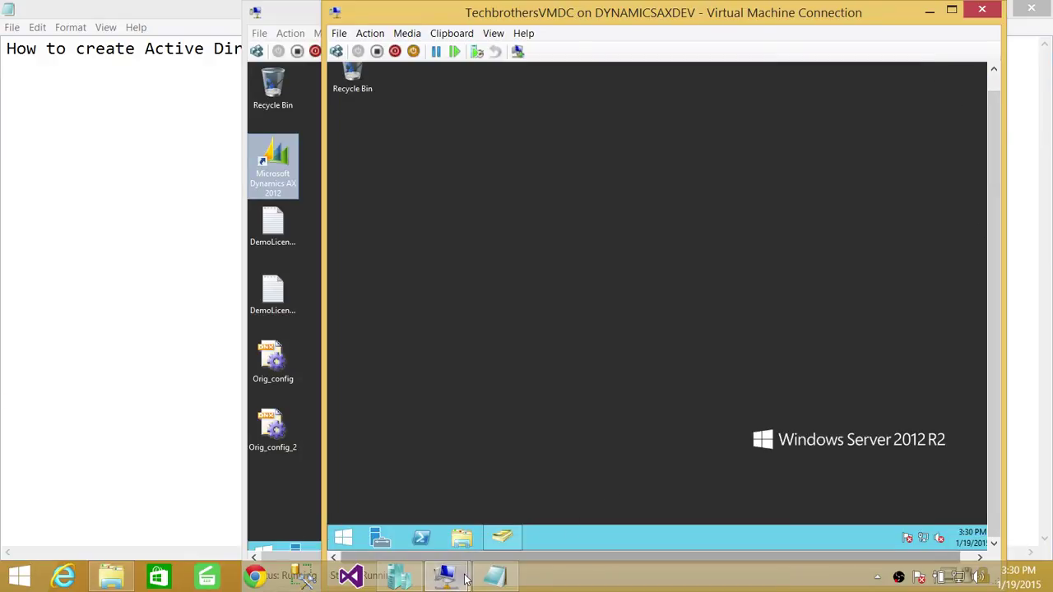
mouse_move(451, 580)
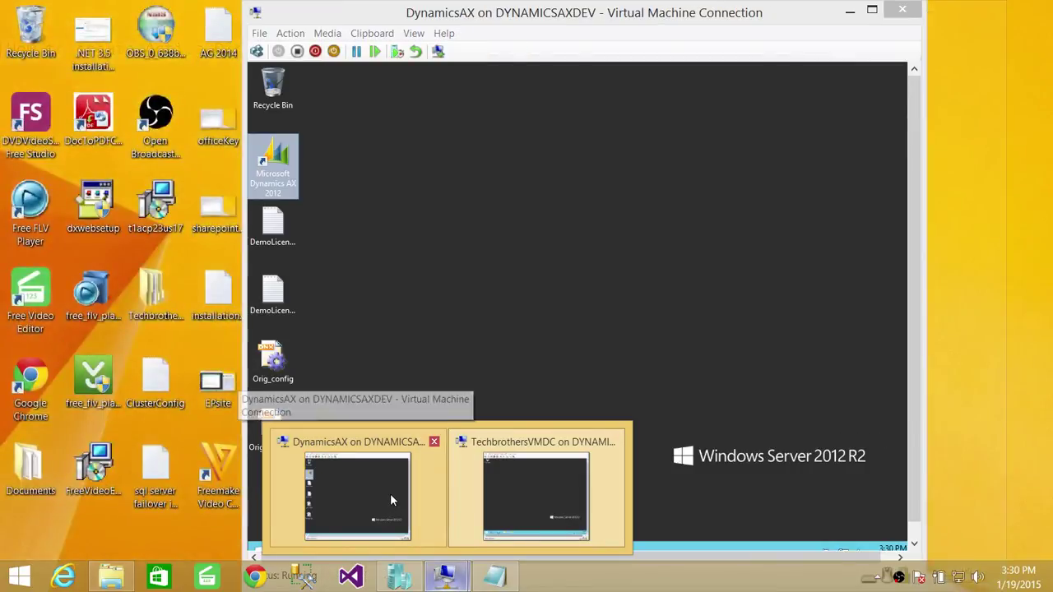
left_click(390, 494)
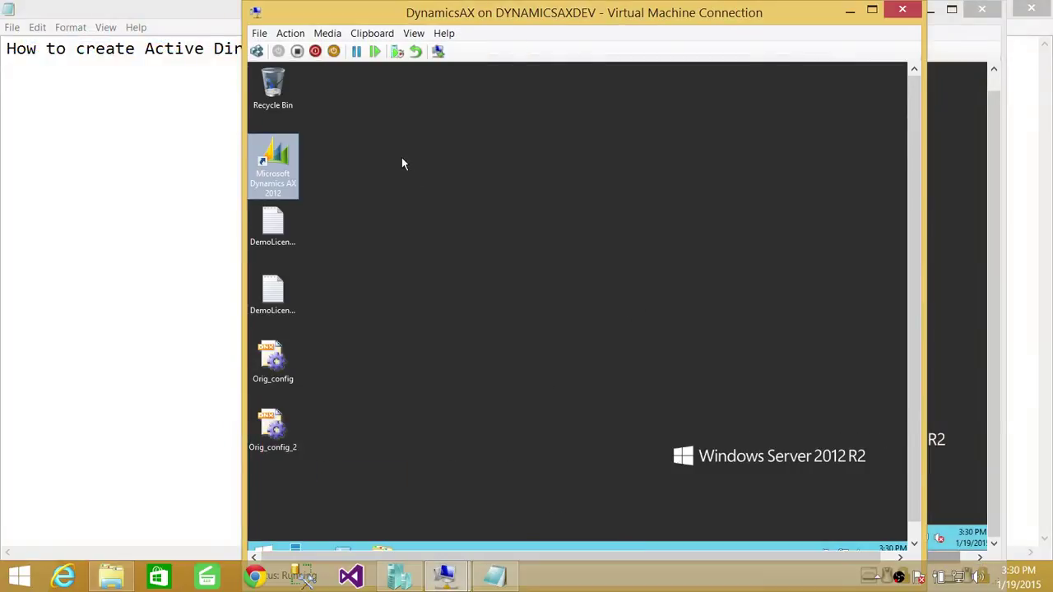
left_click(425, 172)
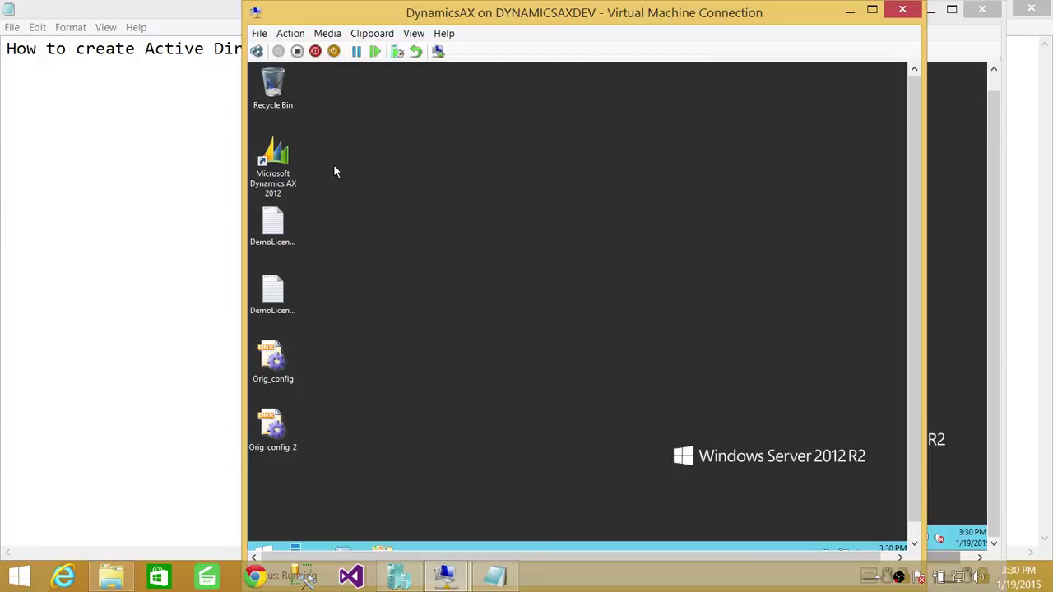
right_click(281, 165)
left_click(386, 198)
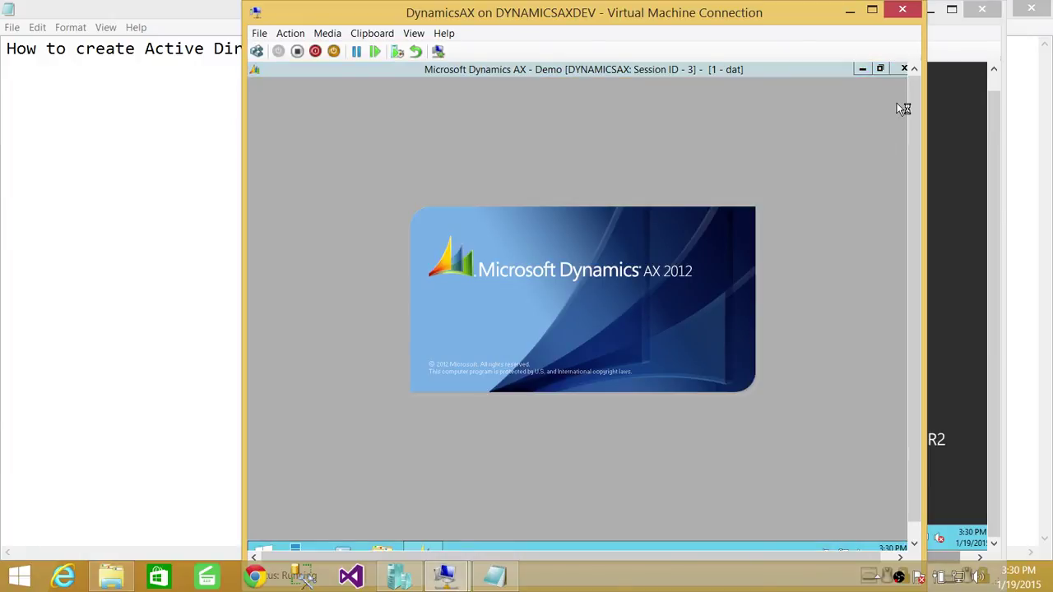
left_click(698, 413)
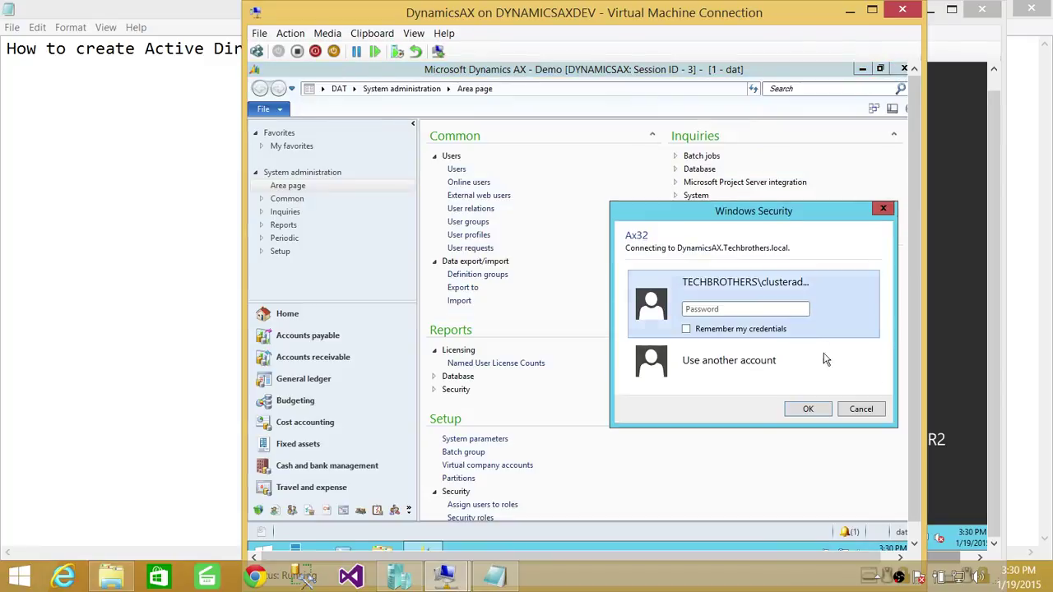
left_click(861, 408)
left_click(904, 70)
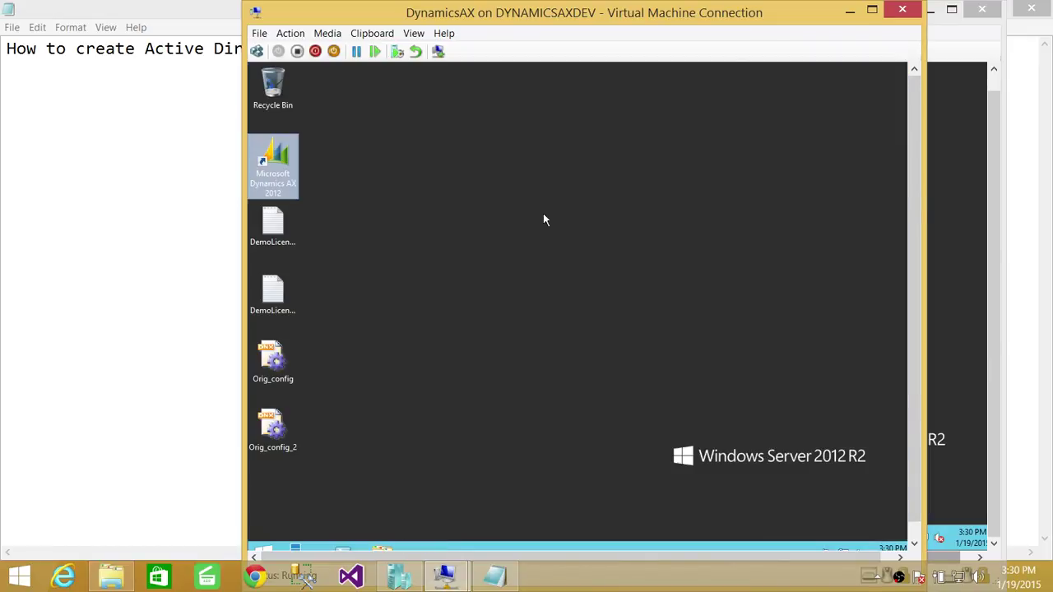
right_click(274, 162)
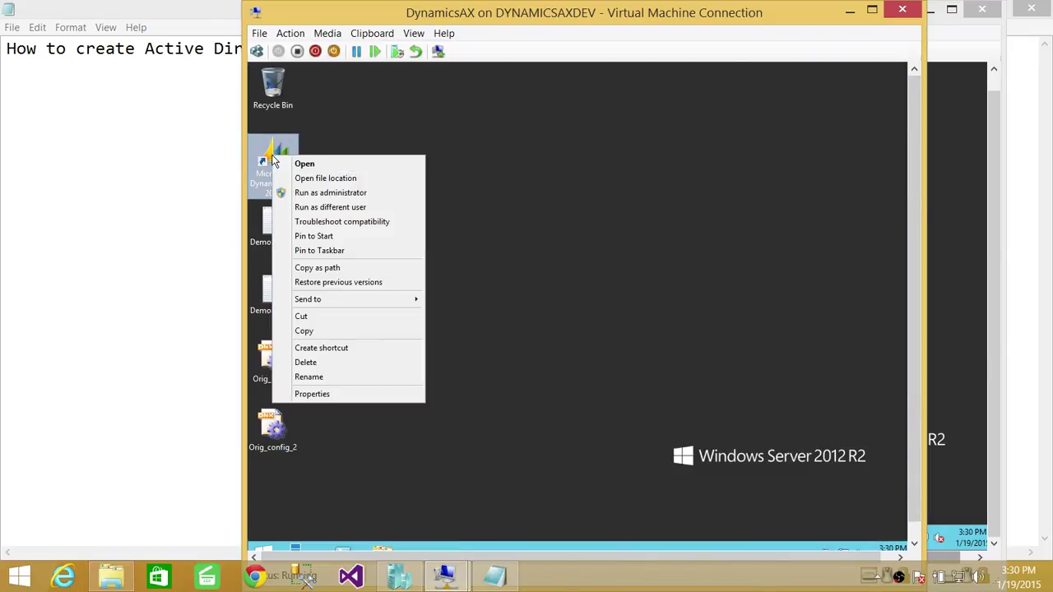
left_click(313, 210)
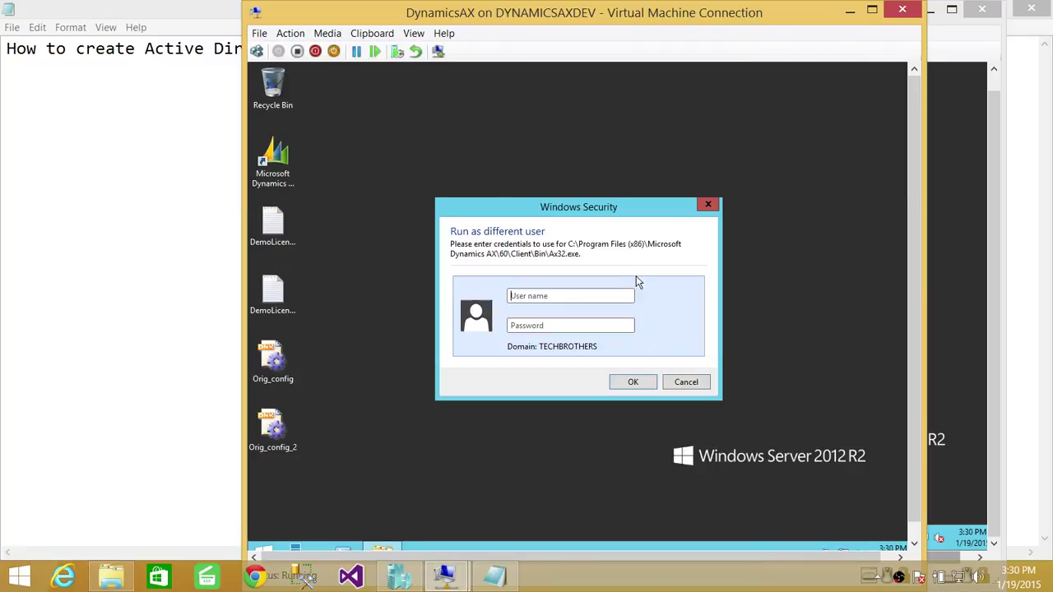
type("kev")
type("***")
key("Return")
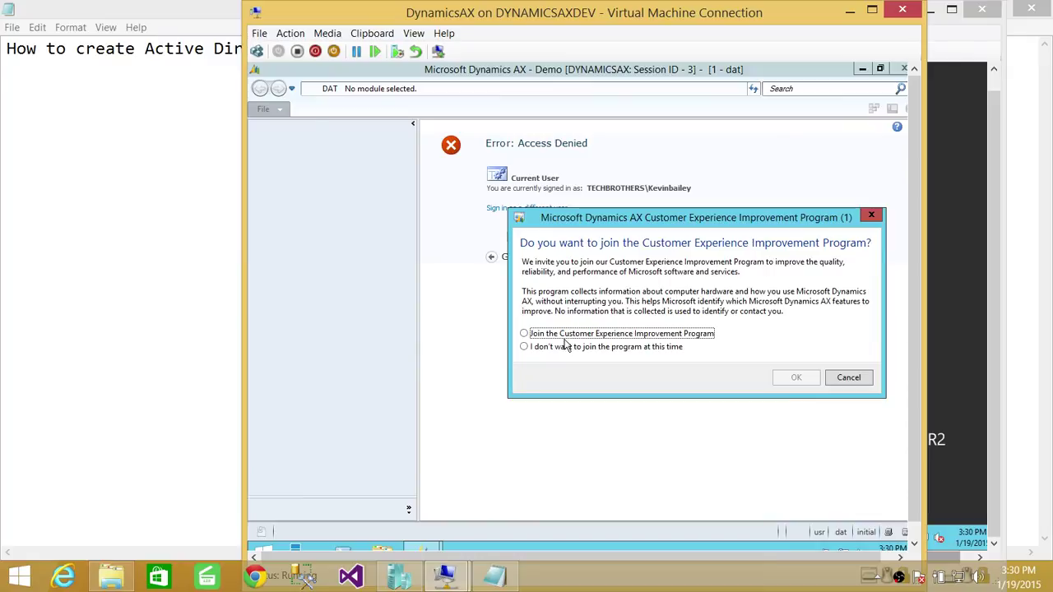
left_click(525, 348)
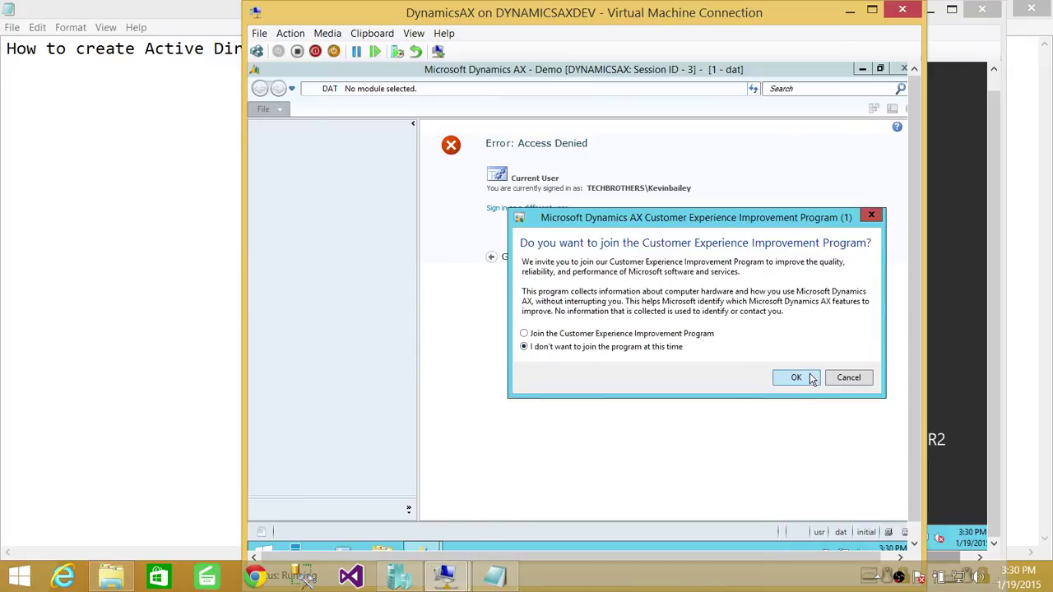
left_click(794, 378)
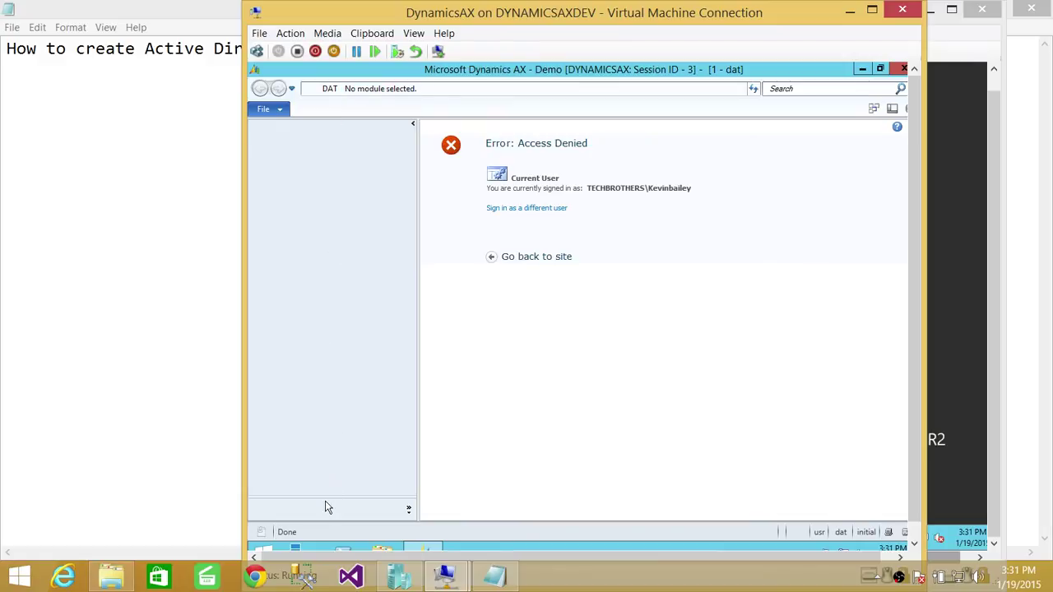
left_click(404, 510)
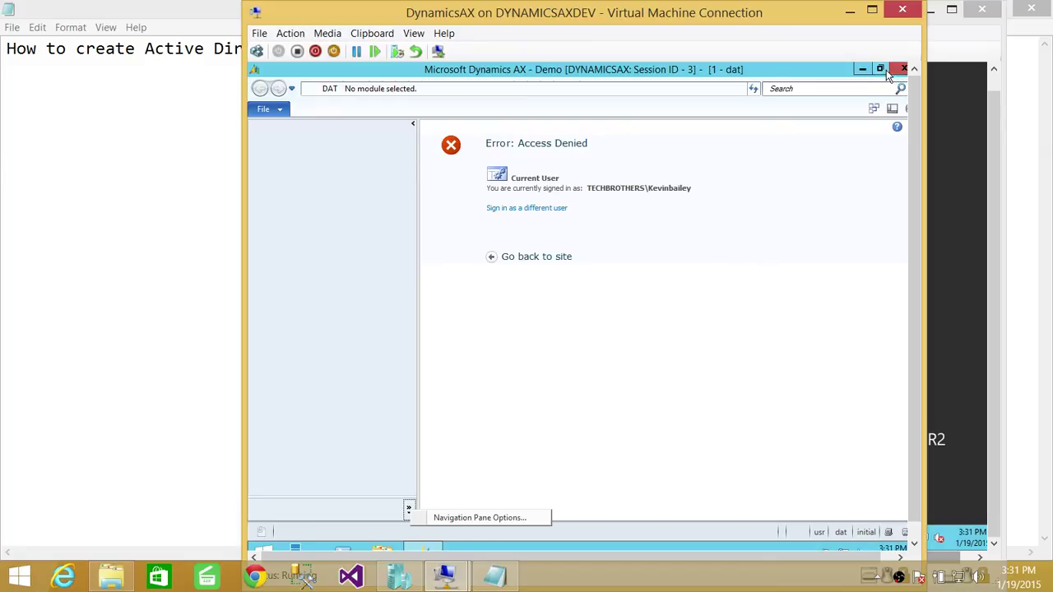
left_click(903, 70)
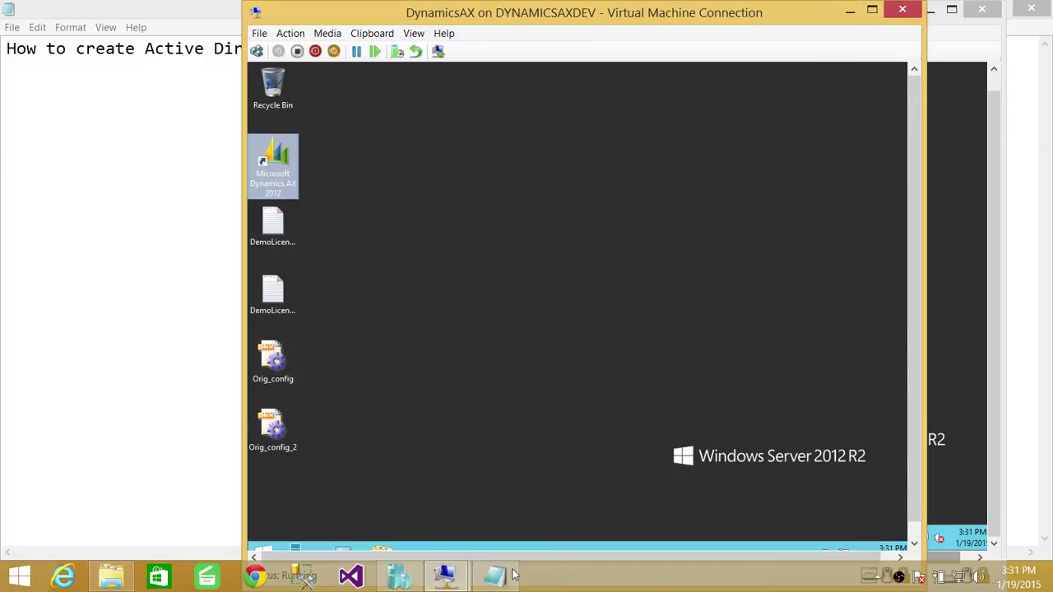
- Switch to the Techbrothers domain controller and open Mygroup's Members list
left_click(455, 581)
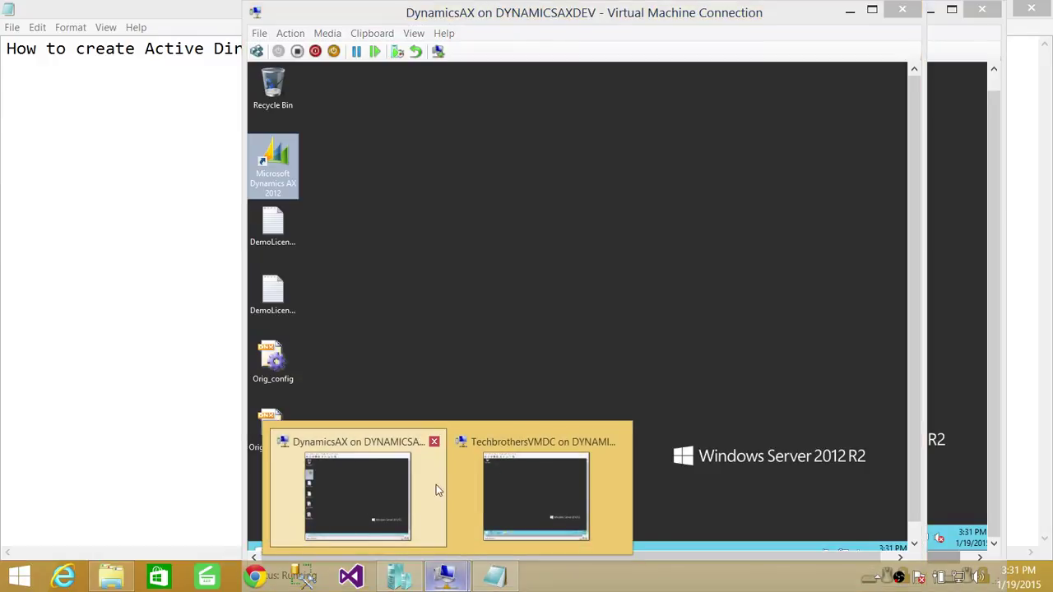
mouse_move(501, 504)
mouse_move(365, 488)
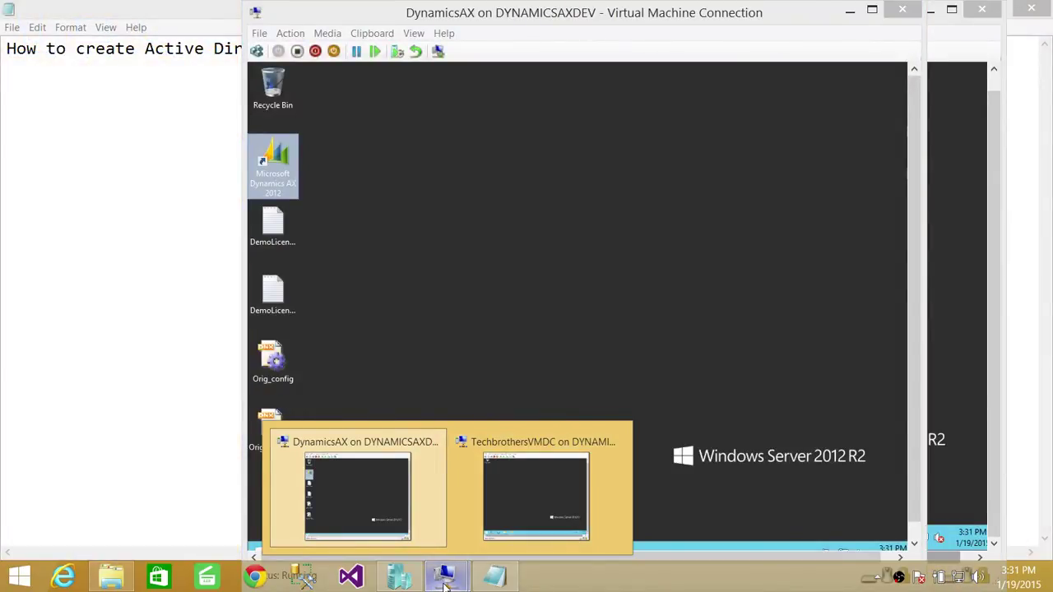
left_click(531, 518)
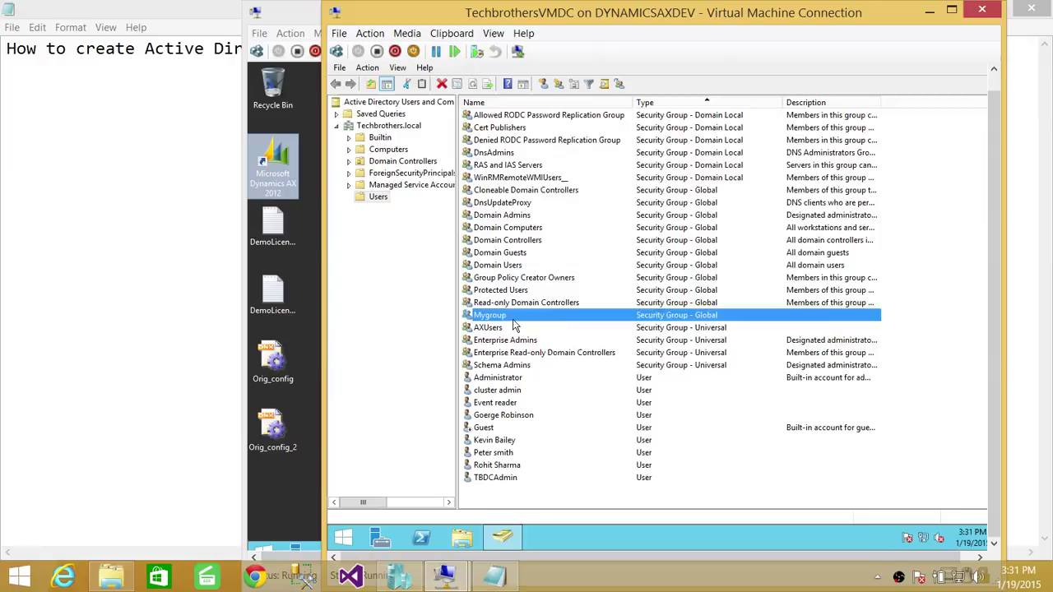
double_click(513, 321)
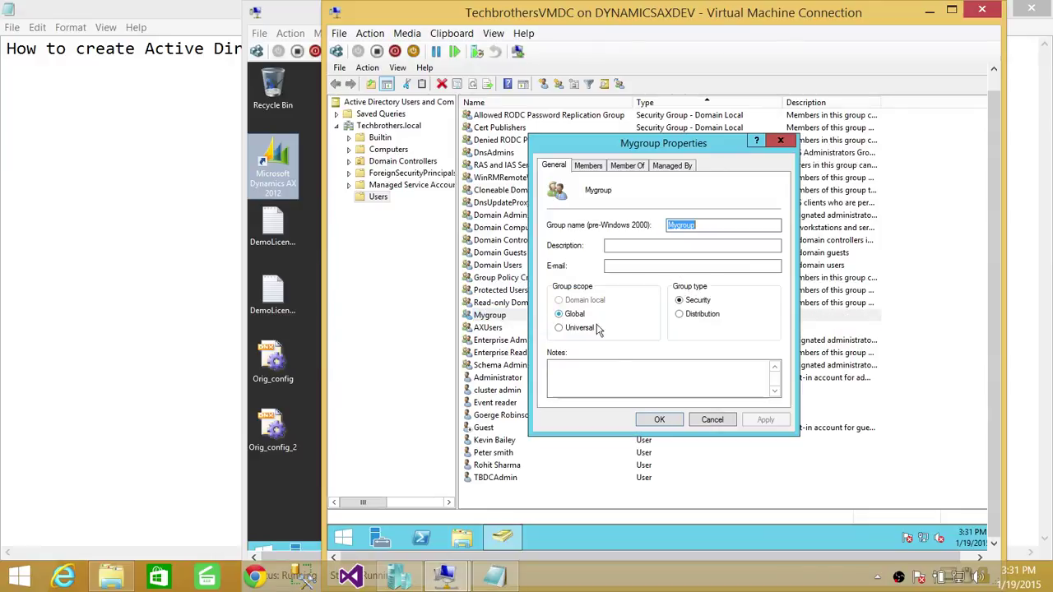
left_click(594, 165)
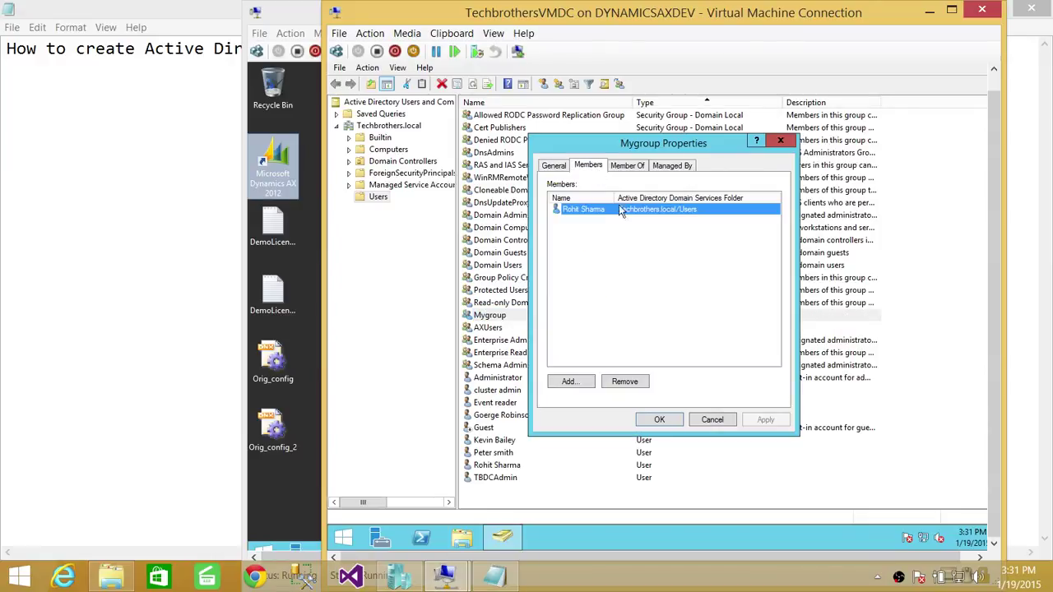
- Add the test user back to Mygroup, apply, and return to the DynamicsAX VM
left_click(576, 382)
type("ka")
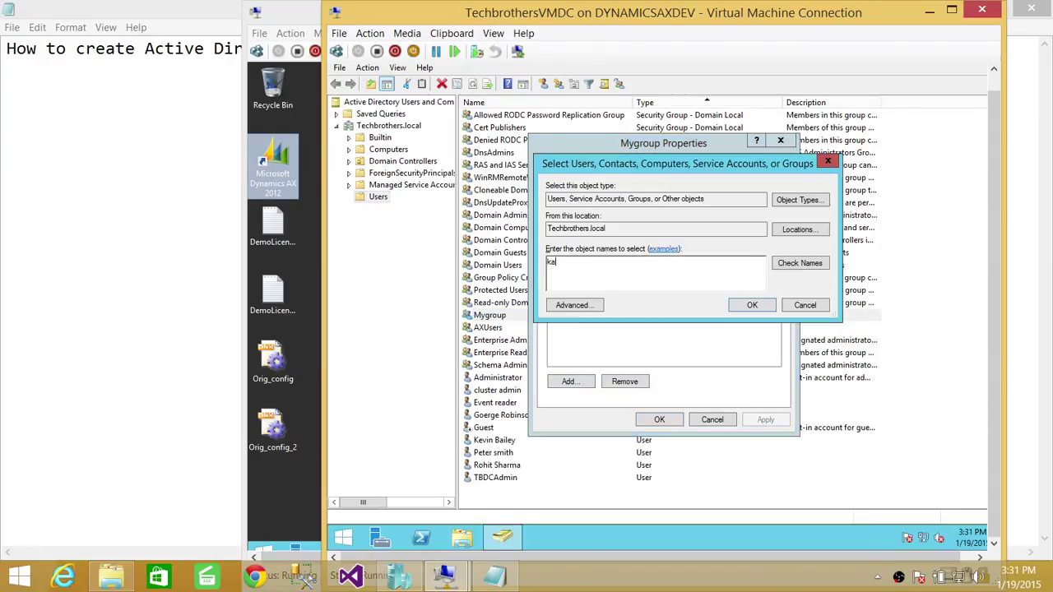
type("vin")
key("BackSpace")
key("BackSpace")
key("BackSpace")
key("BackSpace")
key("BackSpace")
type("k")
key("BackSpace")
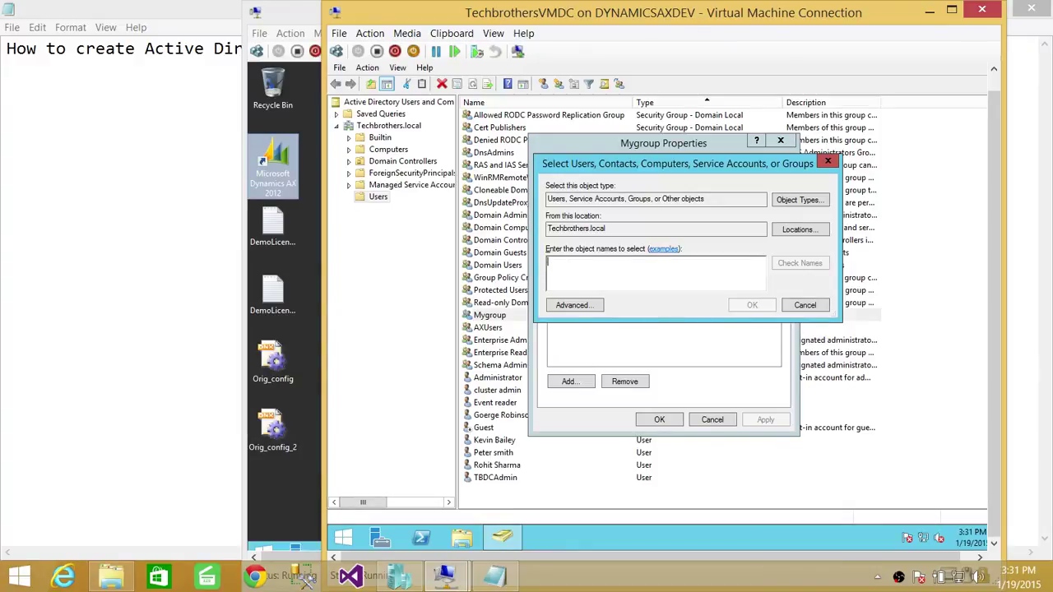
type("Kevin")
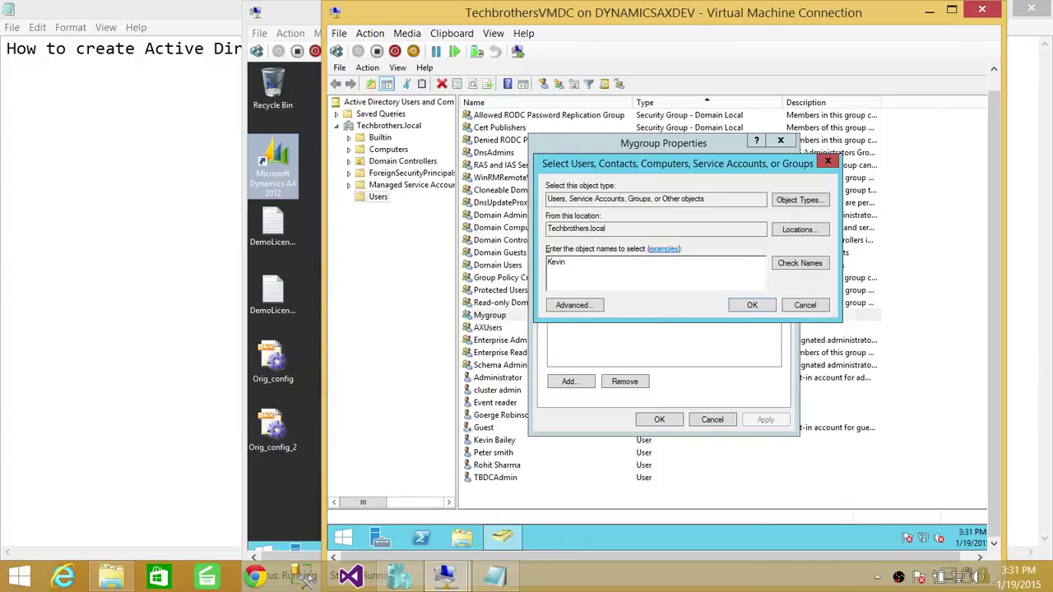
left_click(801, 265)
left_click(760, 310)
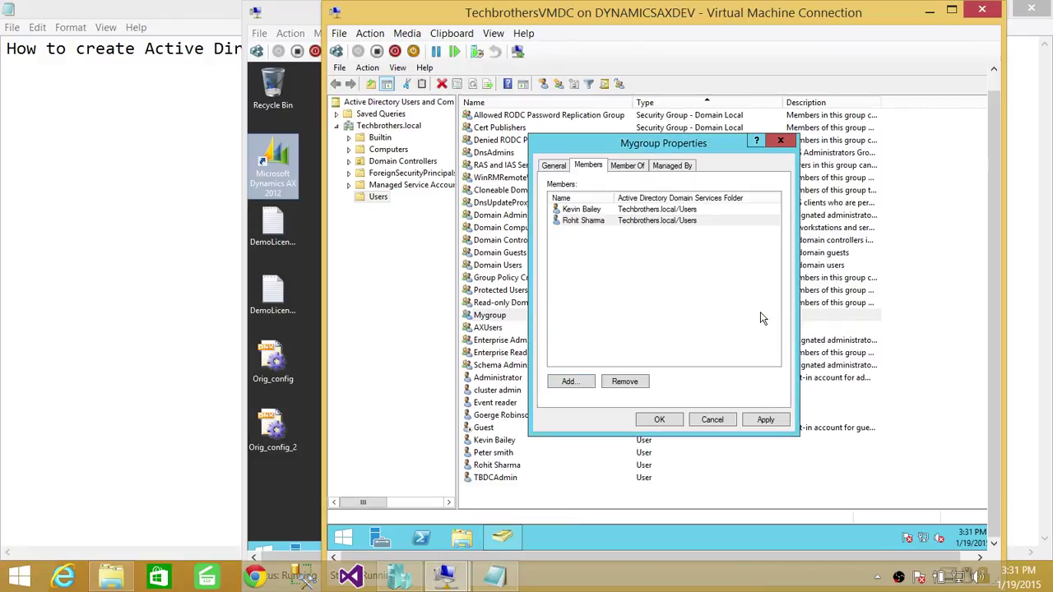
left_click(758, 421)
left_click(659, 420)
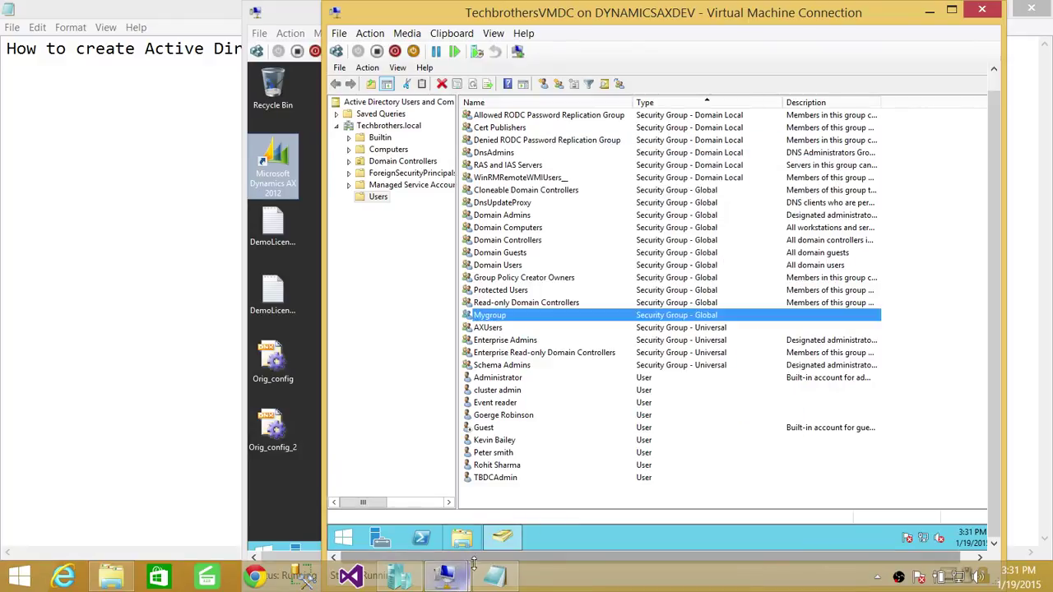
mouse_move(445, 576)
left_click(381, 521)
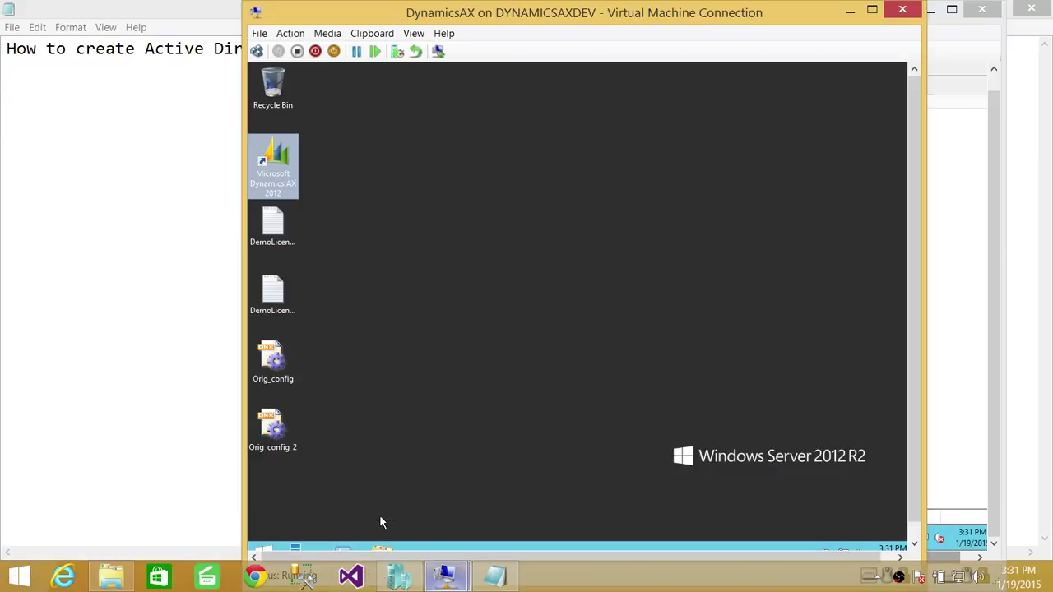
right_click(278, 160)
left_click(330, 195)
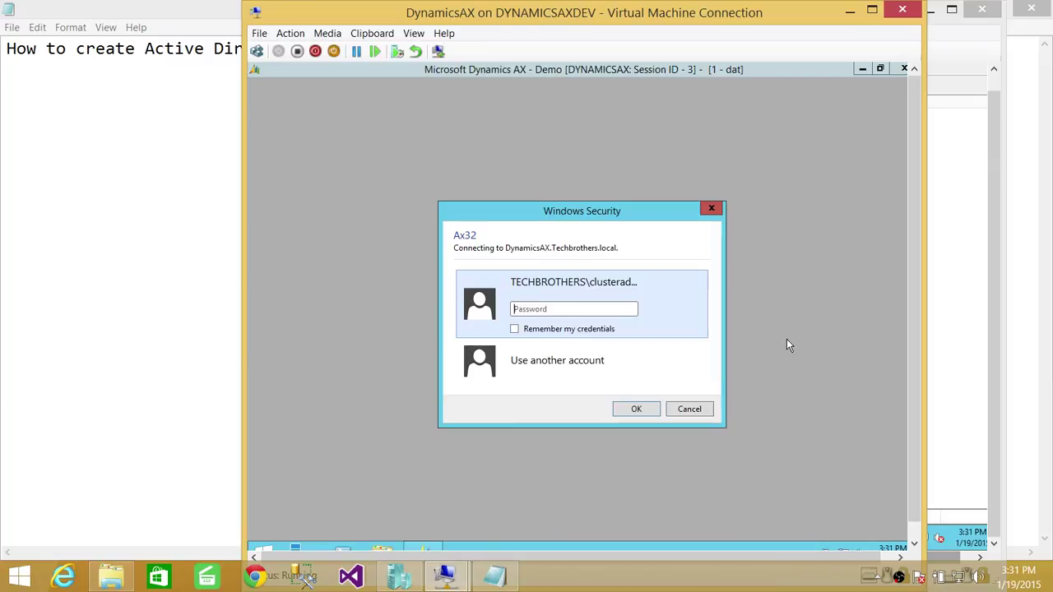
left_click(700, 412)
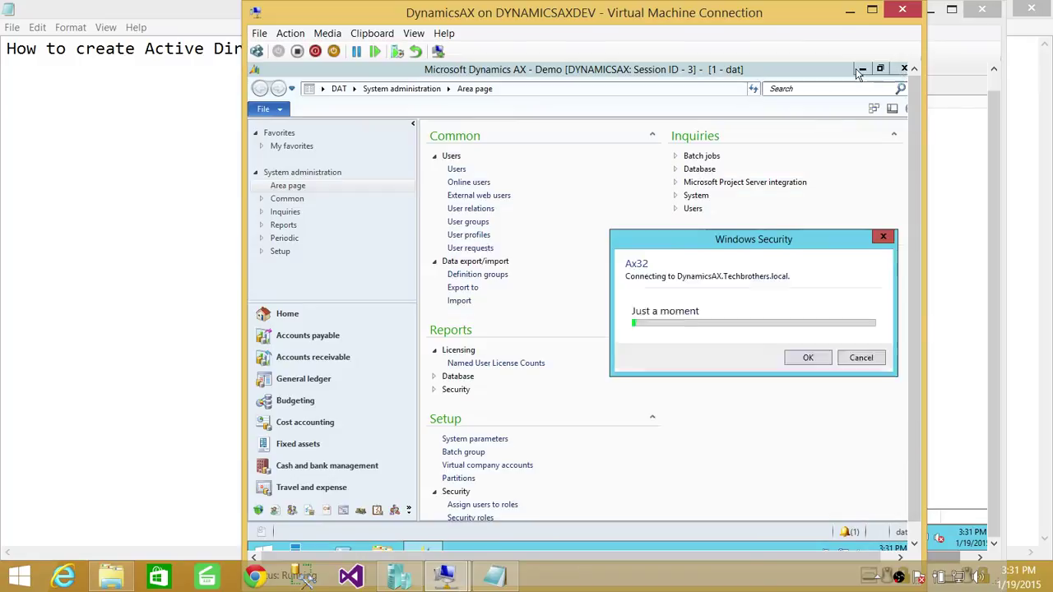
left_click(862, 410)
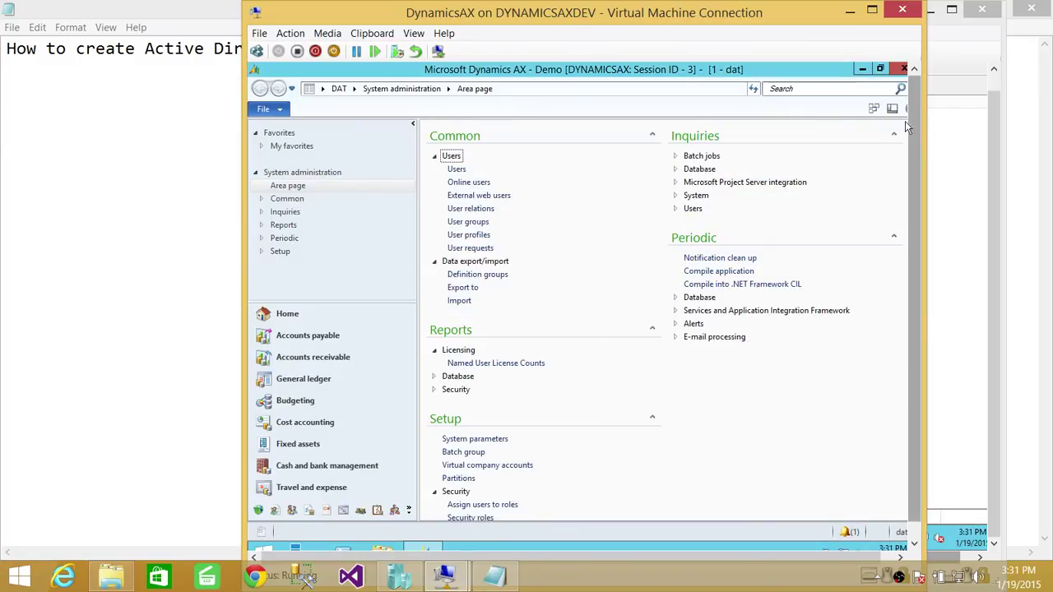
left_click(904, 70)
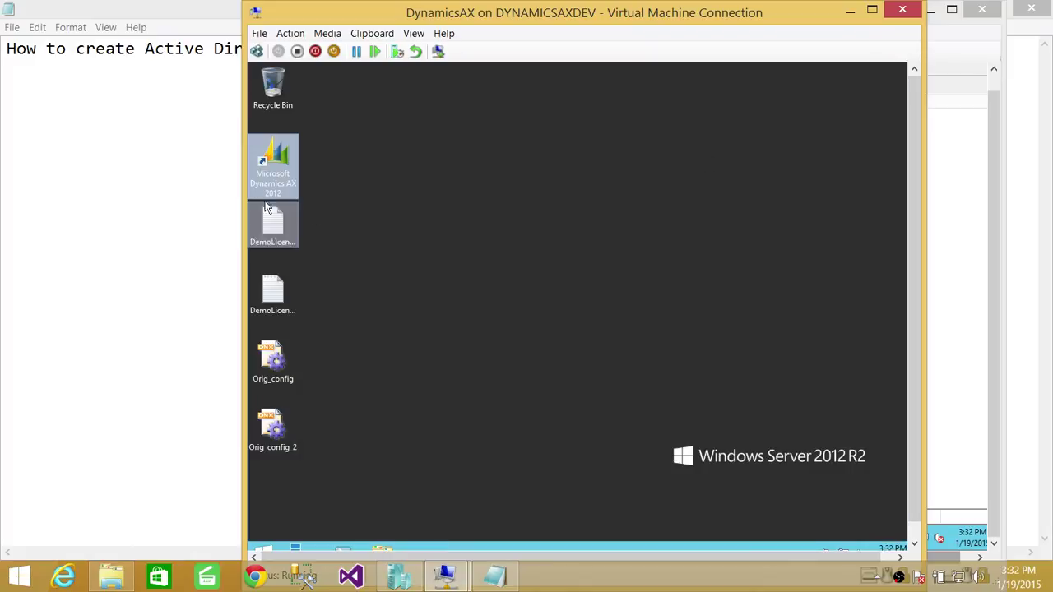
- Start Dynamics AX as a different user with the test user's credentials
right_click(283, 165)
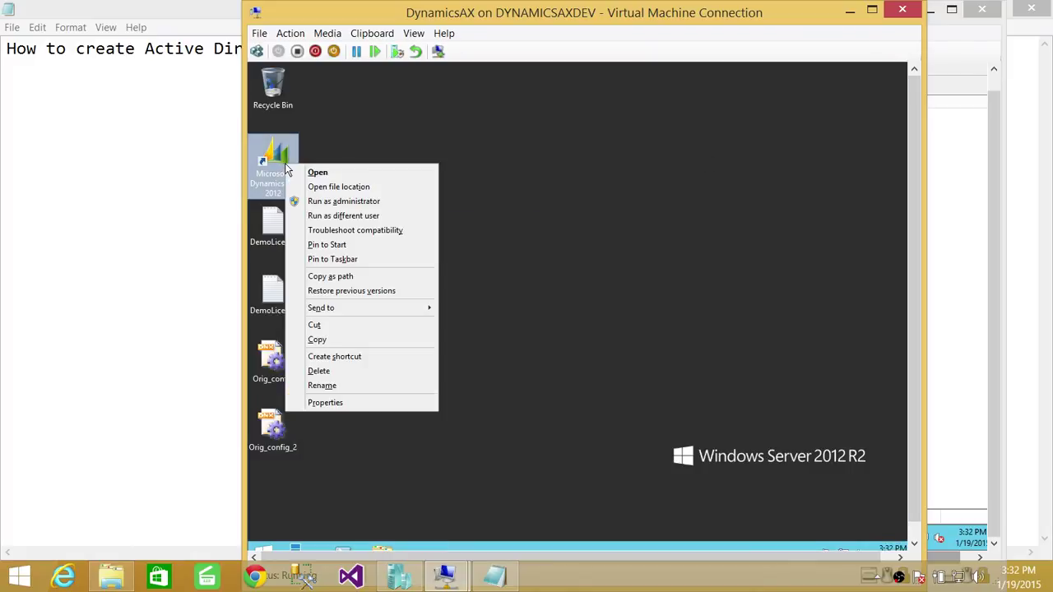
left_click(323, 217)
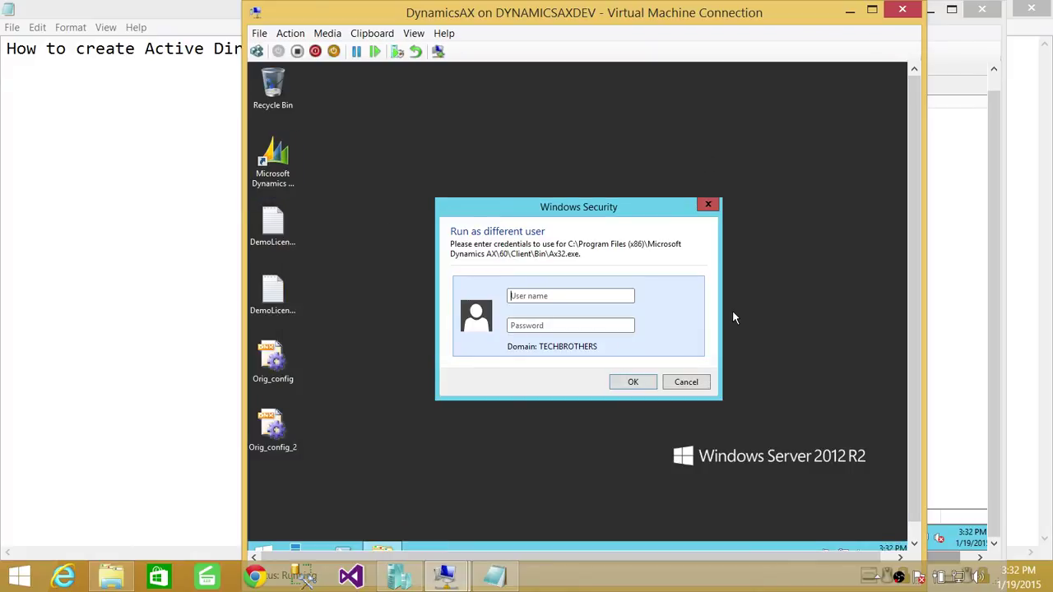
left_click(617, 327)
type("Pass")
key("BackSpace")
key("BackSpace")
key("BackSpace")
key("BackSpace")
key("BackSpace")
type("••")
key("Return")
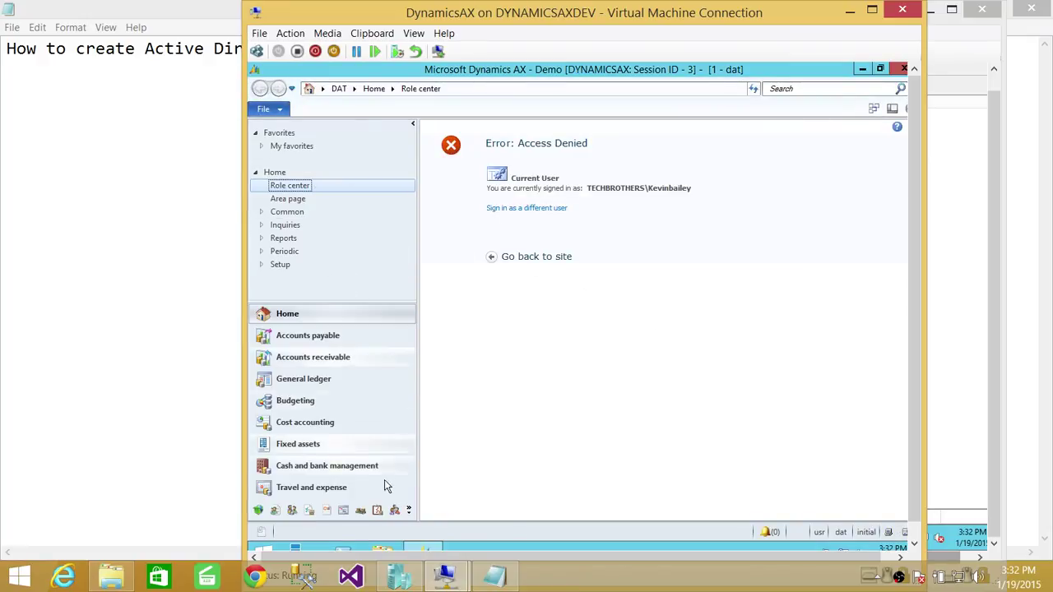
- Open the Users list from the System administration area page
left_click(414, 511)
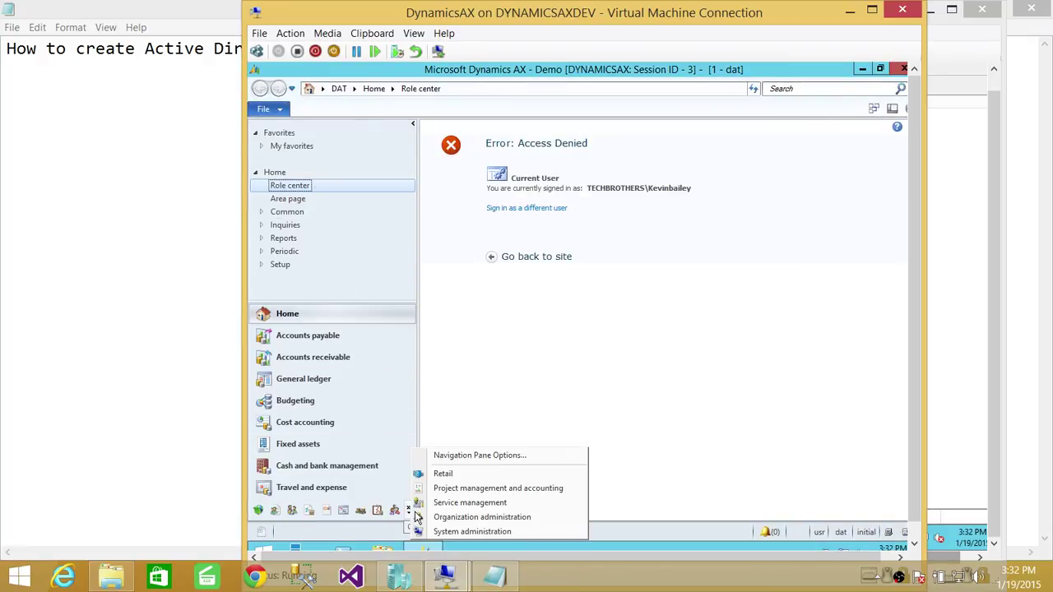
left_click(465, 531)
left_click(457, 171)
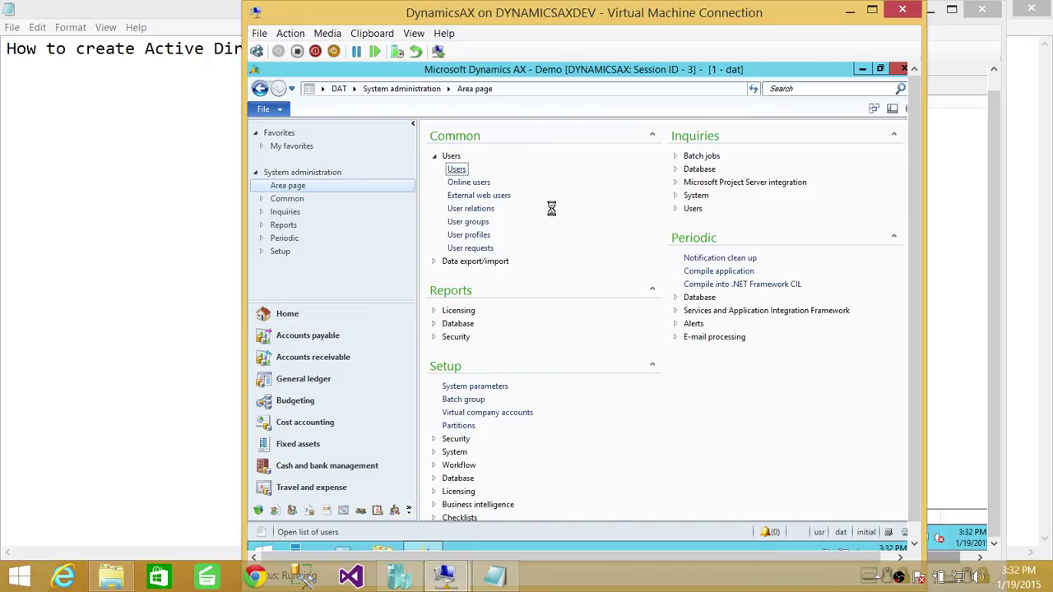